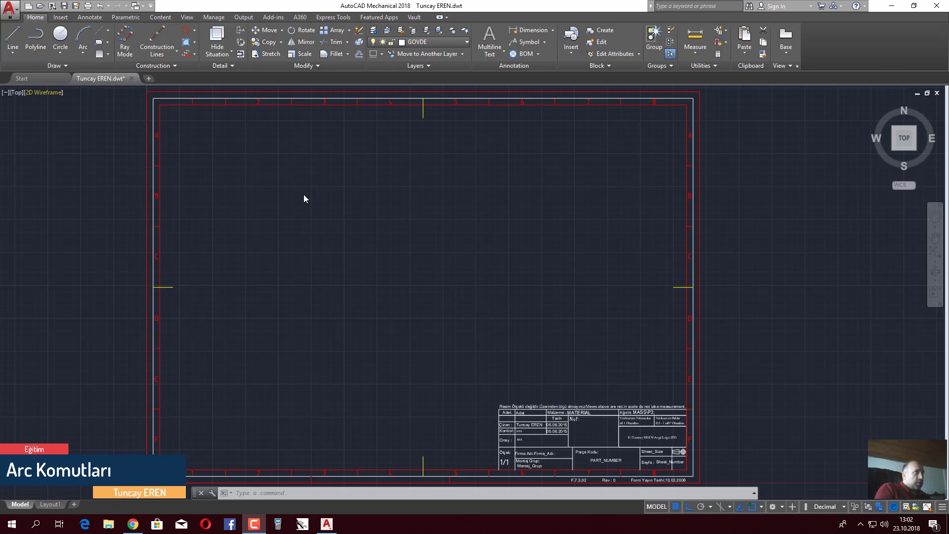
Step: Show the Arc method list, from 3-Point to Continue, on the Home tab's Draw panel
left_click(92, 58)
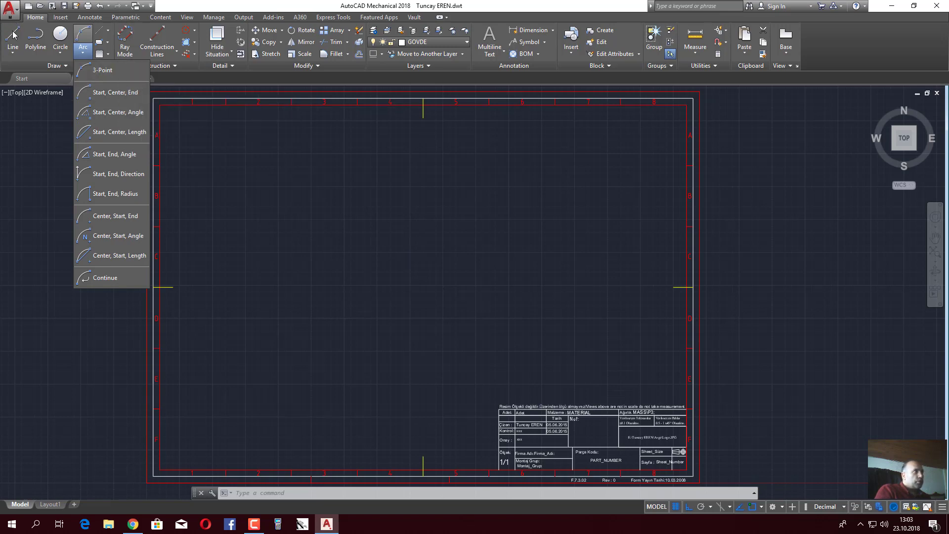
Step: With Ortho off, draw two diagonal lines meeting at a tip on the right
left_click(404, 221)
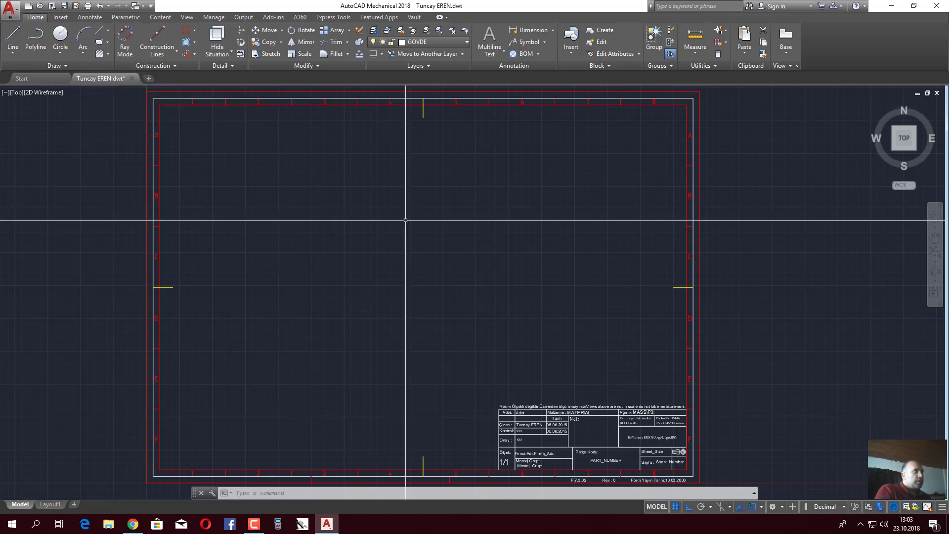
left_click(19, 44)
left_click(394, 174)
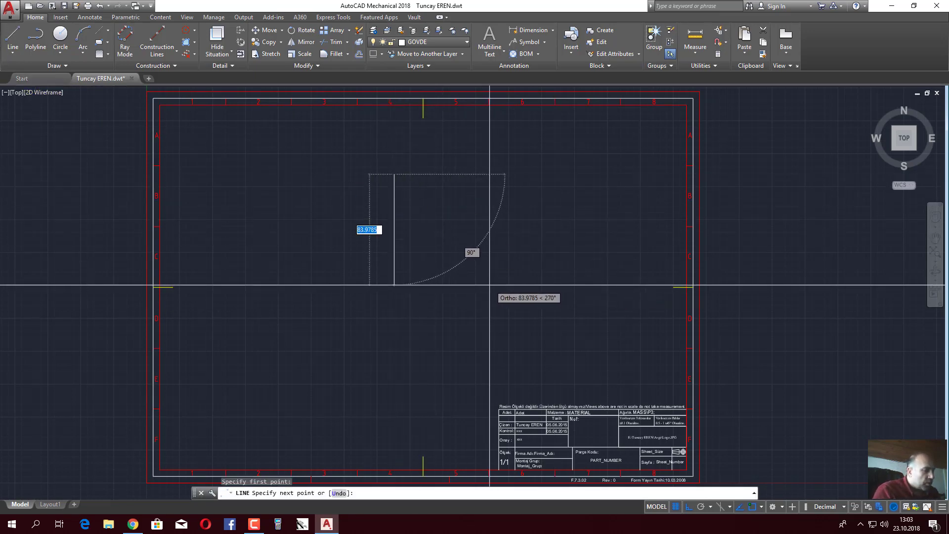
key("F8")
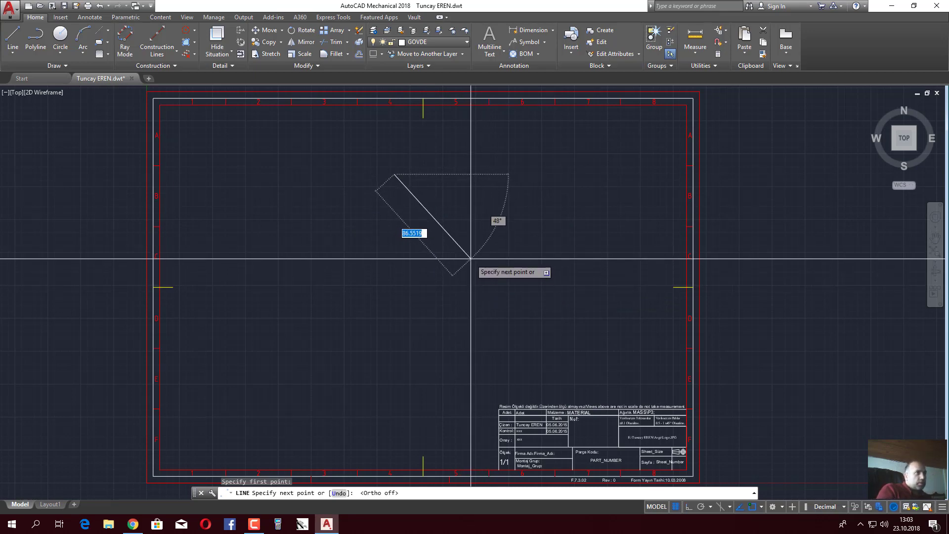
left_click(470, 257)
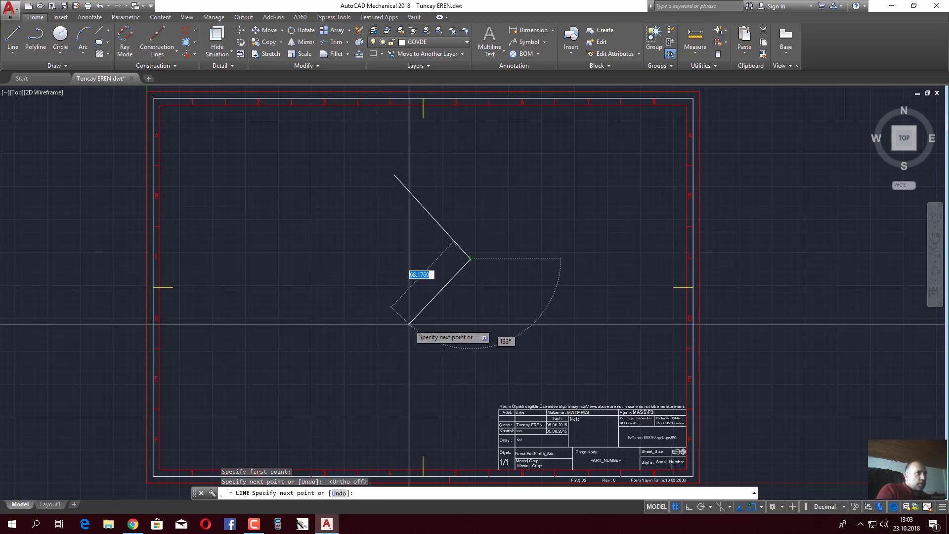
left_click(396, 335)
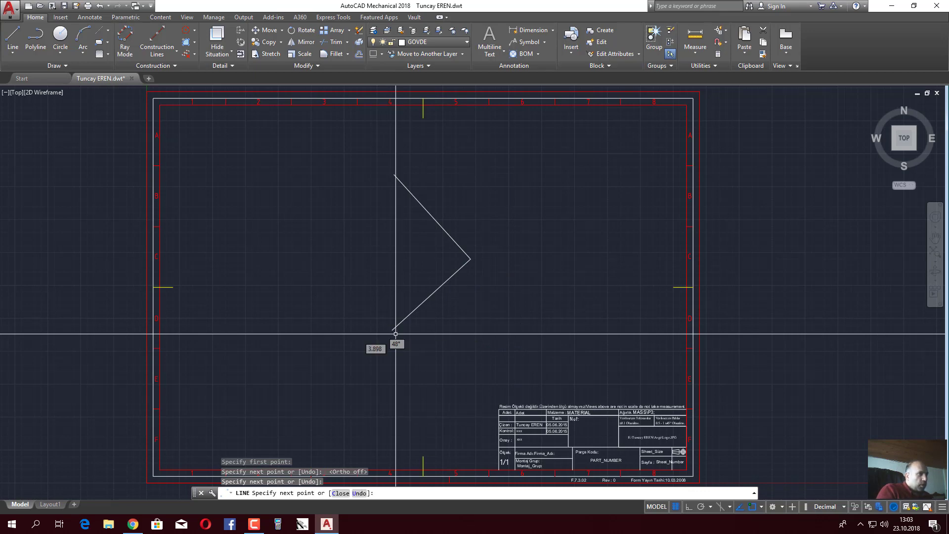
key("Escape")
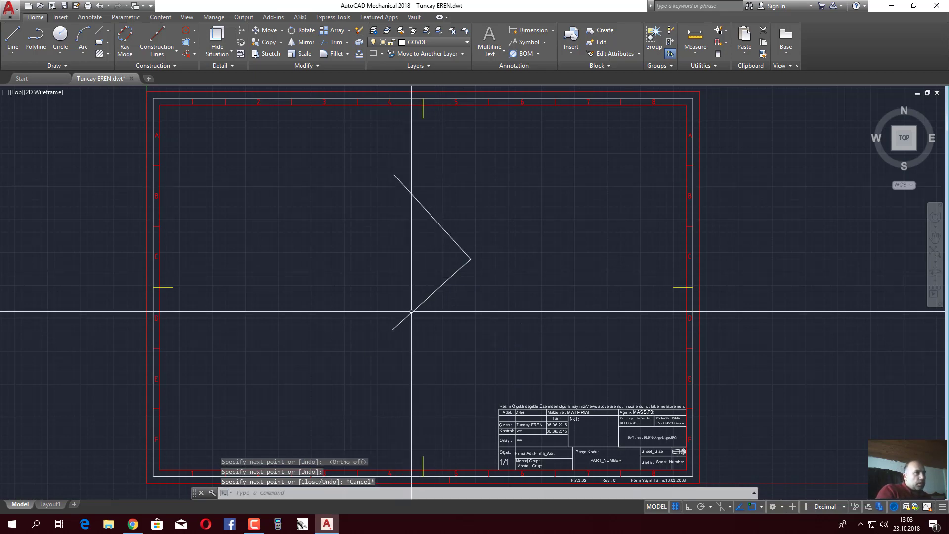
Step: Draw a horizontal line running left from the diagonals' meeting point
left_click(22, 35)
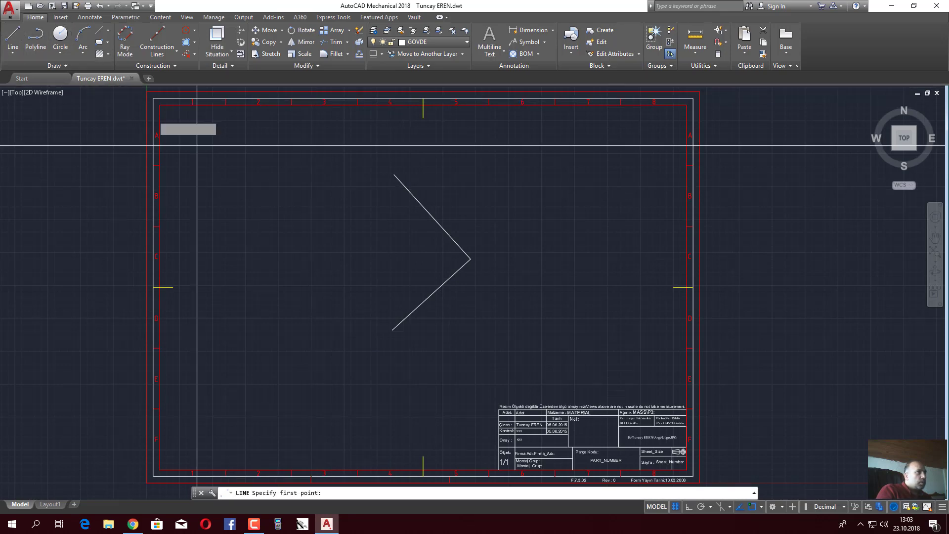
left_click(470, 258)
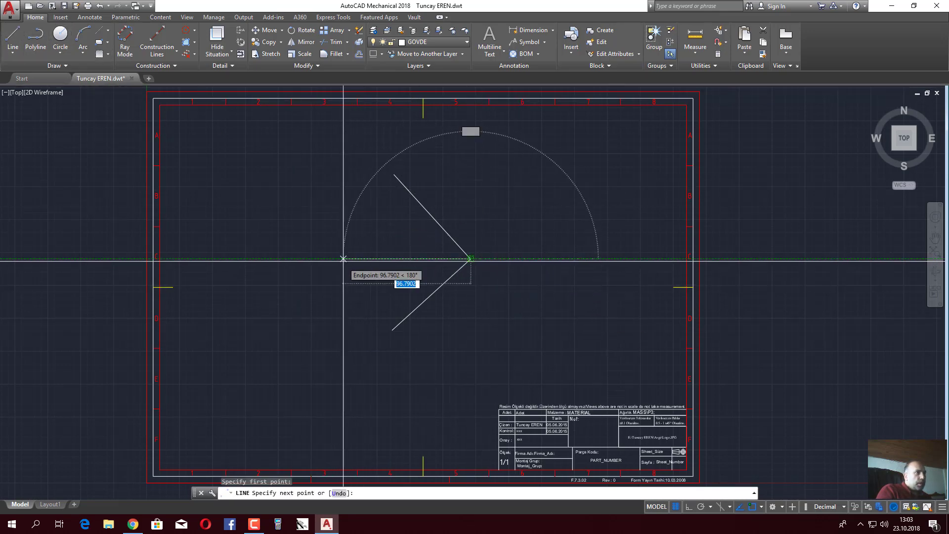
left_click(343, 258)
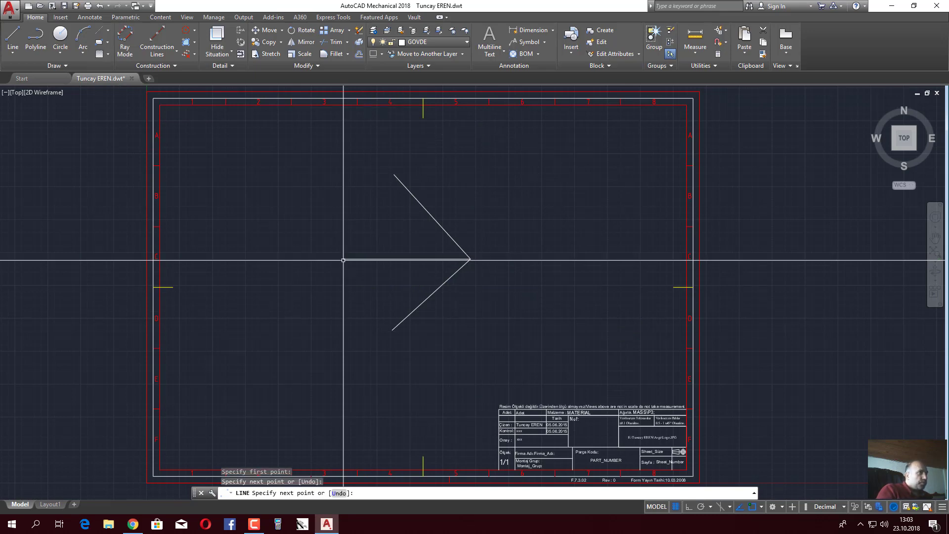
key("Escape")
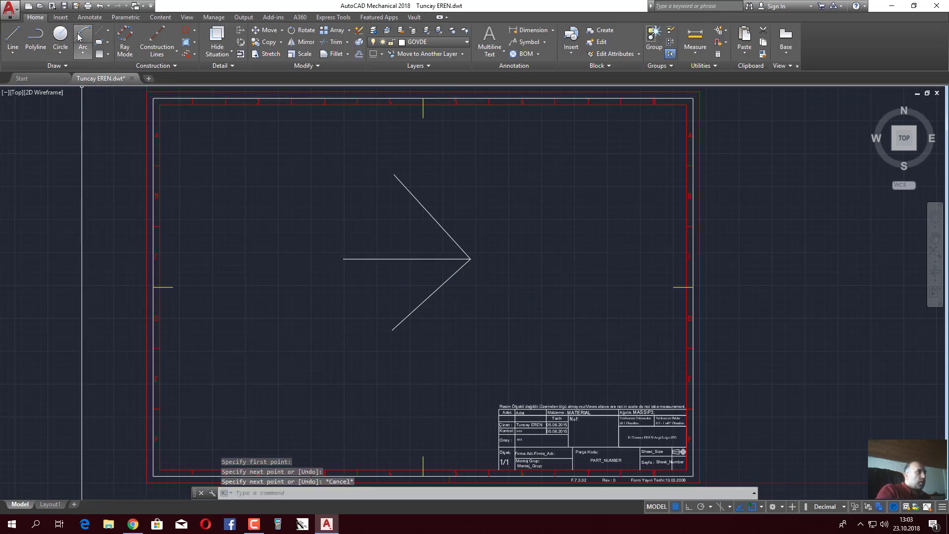
Step: Draw a 3-point arc through the upper diagonal end, the horizontal line's left end and the lower end
left_click(83, 34)
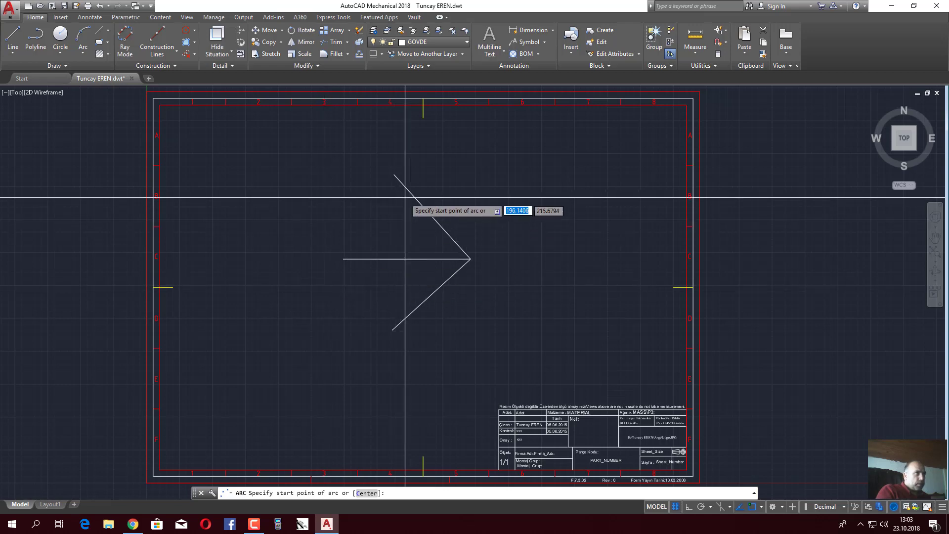
left_click(394, 175)
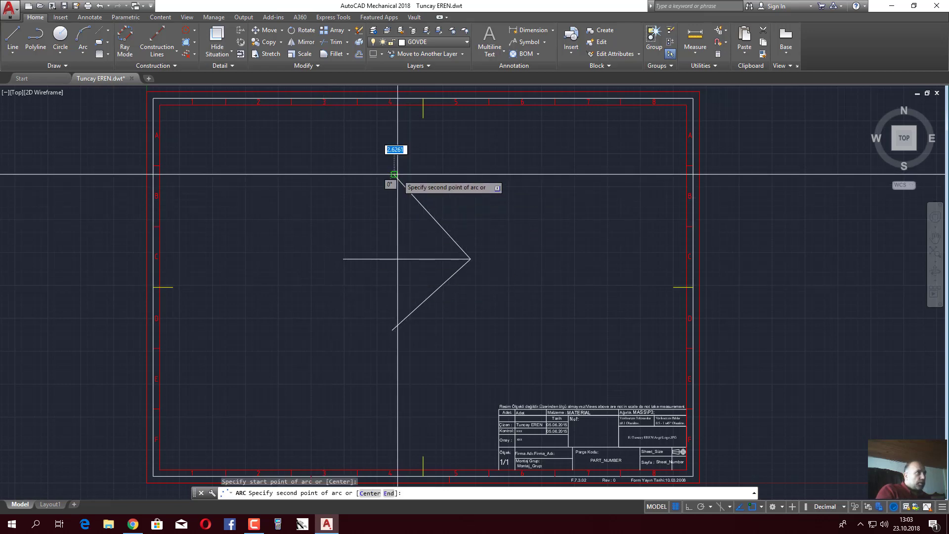
left_click(343, 258)
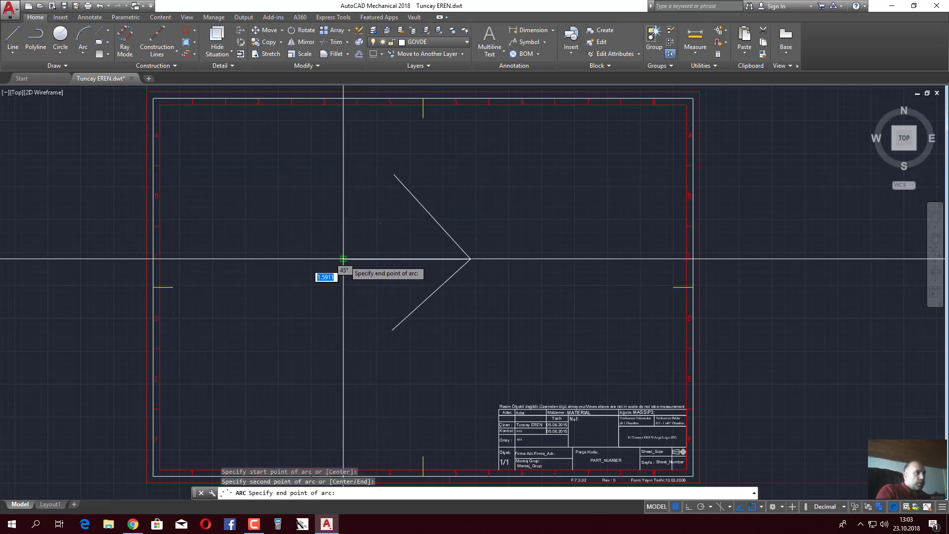
left_click(393, 329)
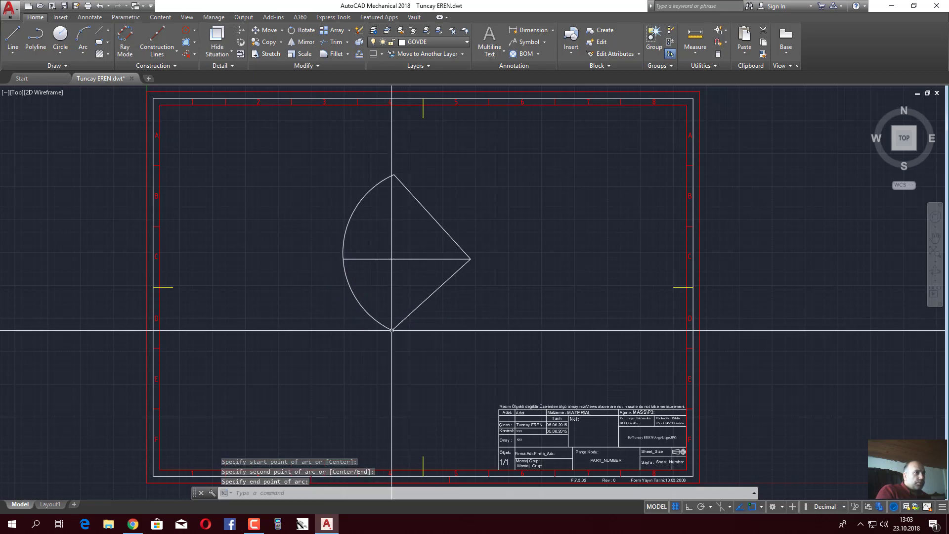
scroll(368, 213, "up", 2)
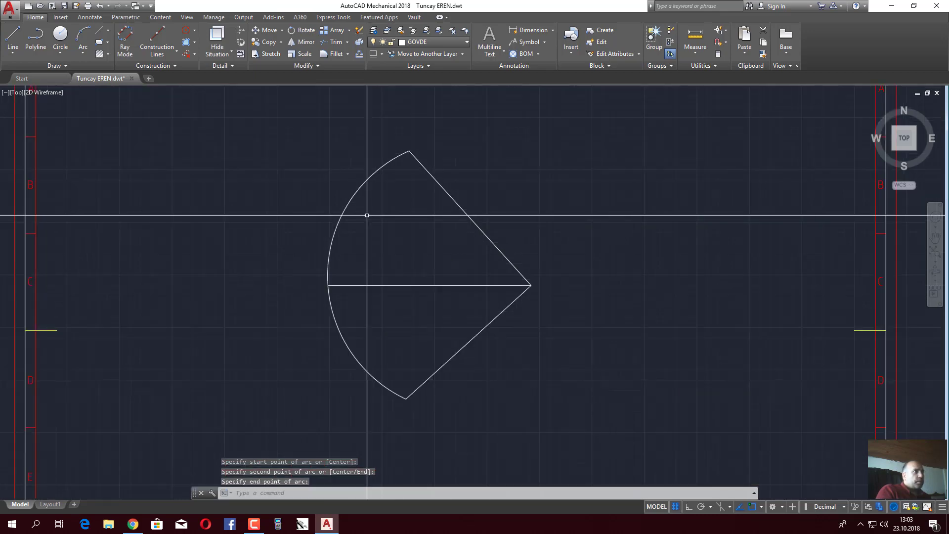
left_click(373, 172)
scroll(373, 172, "down", 2)
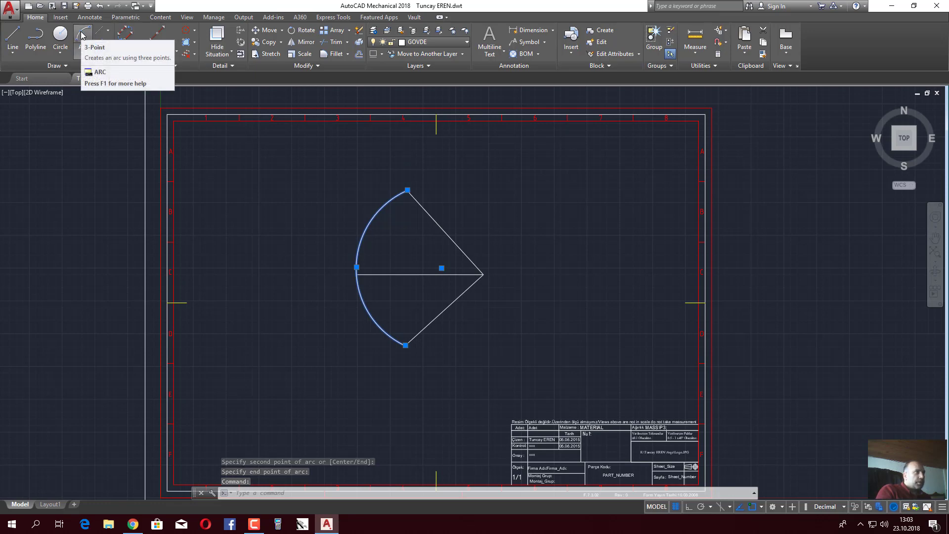
Step: Browse the Arc methods list, then dismiss it and clear the selection
left_click(85, 51)
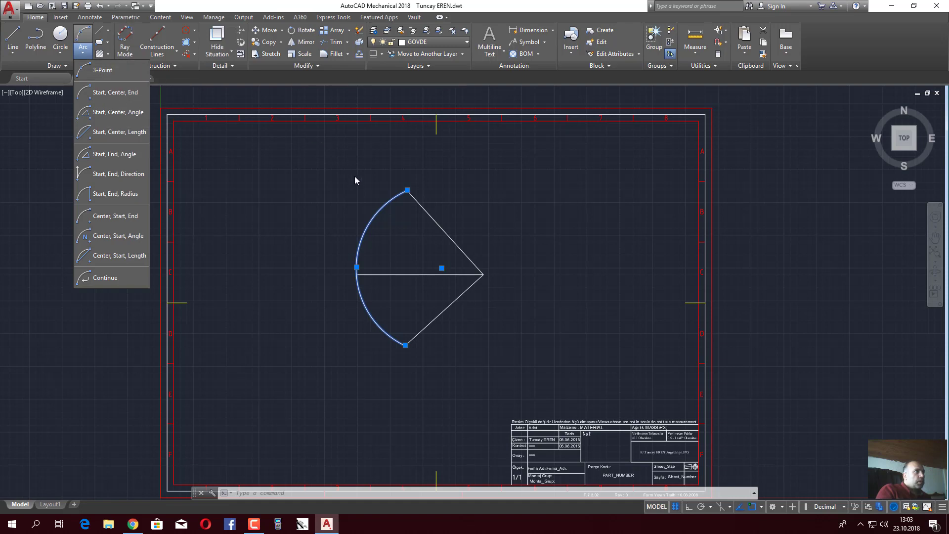
left_click(534, 213)
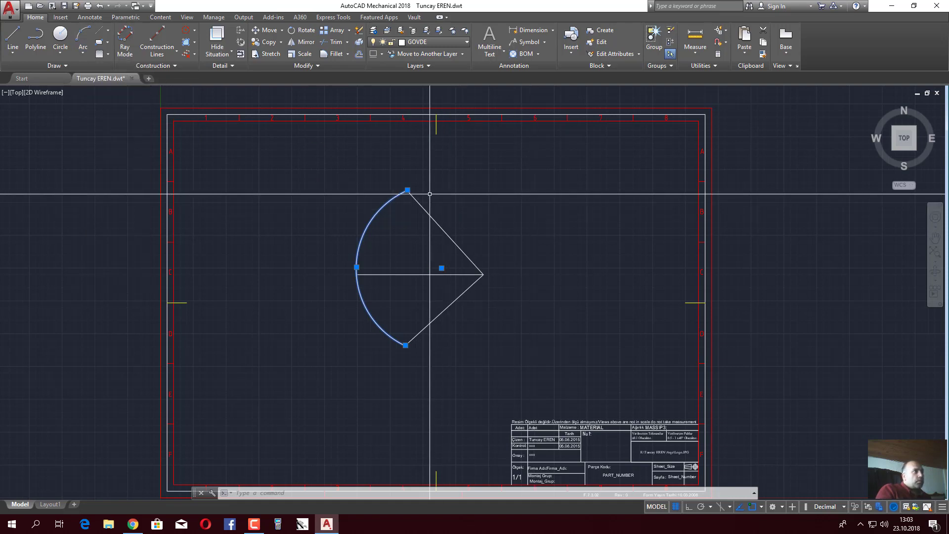
left_click(84, 52)
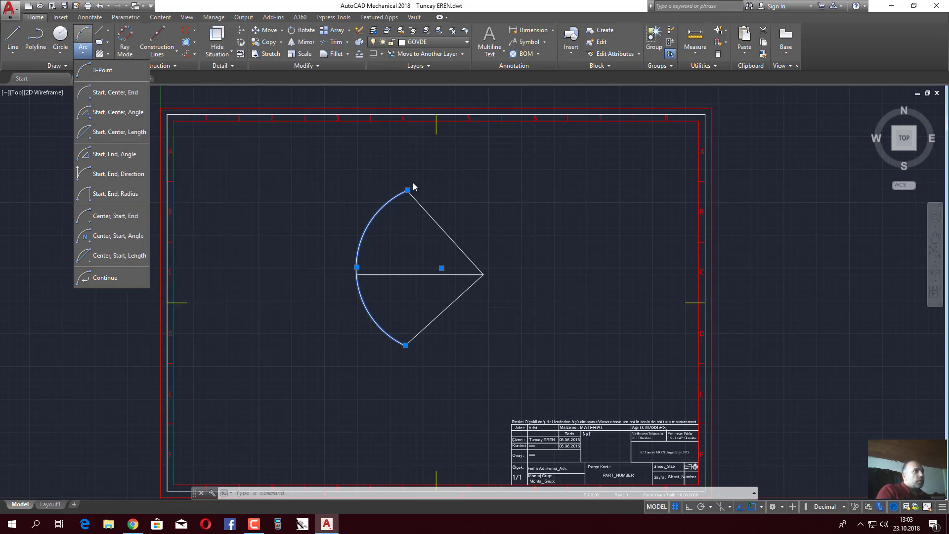
key("Escape")
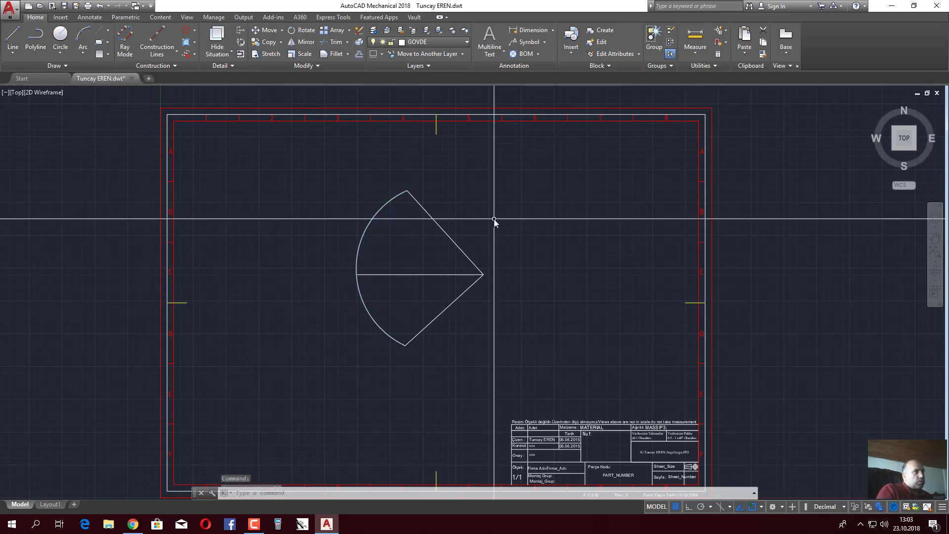
Step: Window-select the arc and both lines and erase them with E
left_click(406, 192)
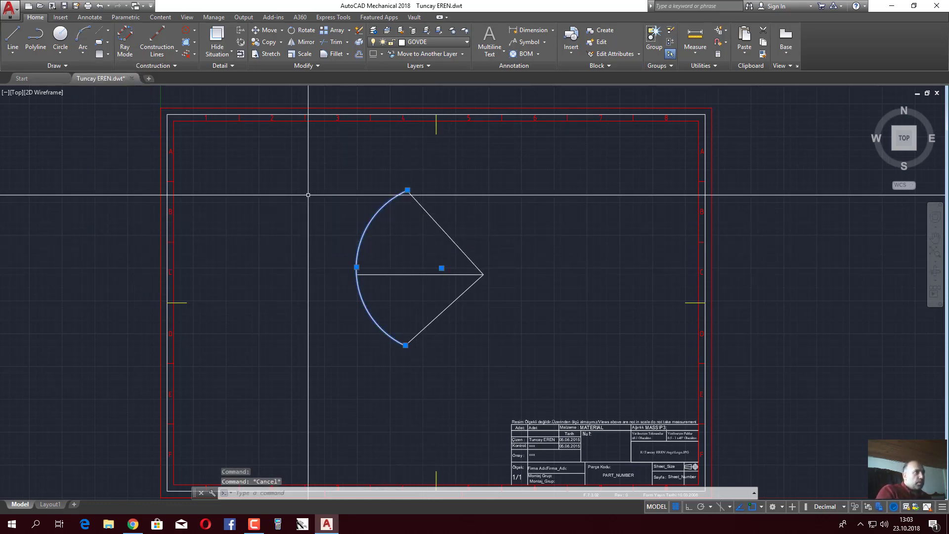
left_click(491, 328)
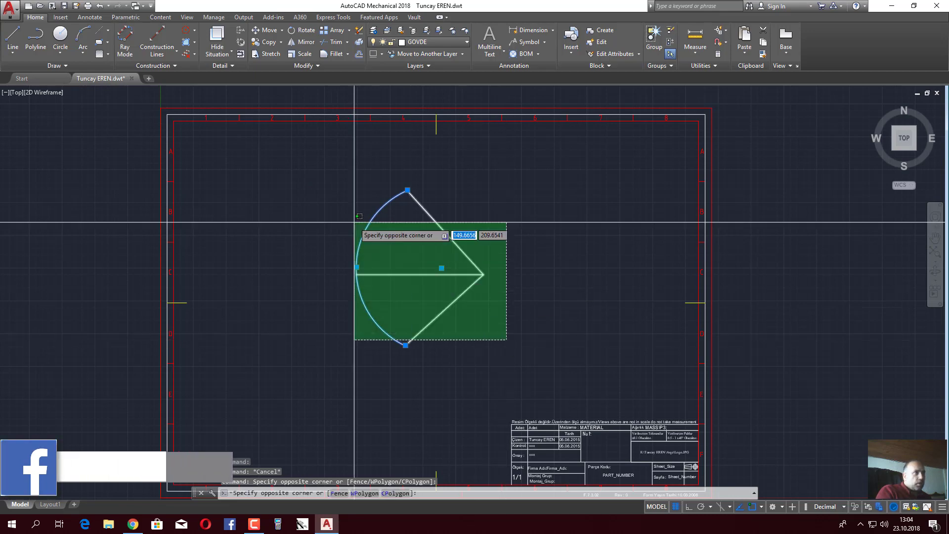
left_click(354, 222)
type("e")
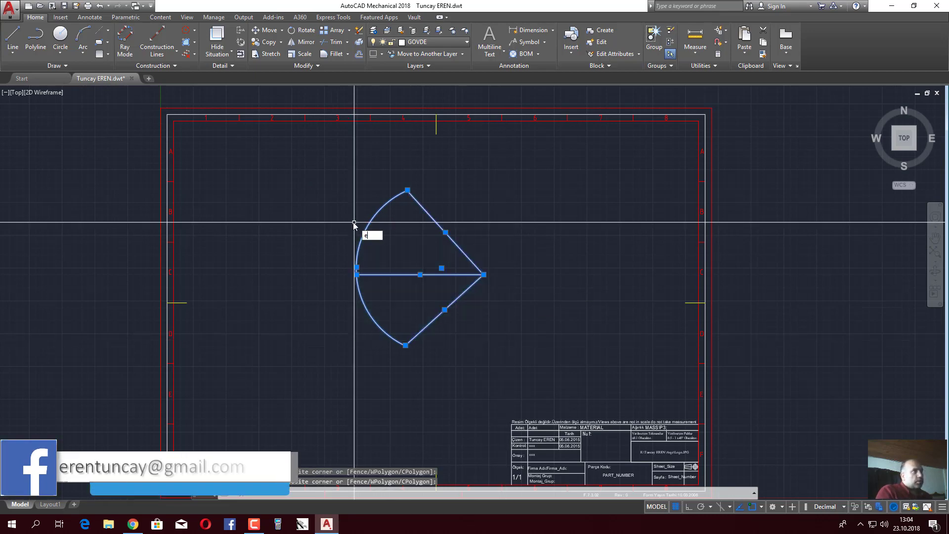
key("Return")
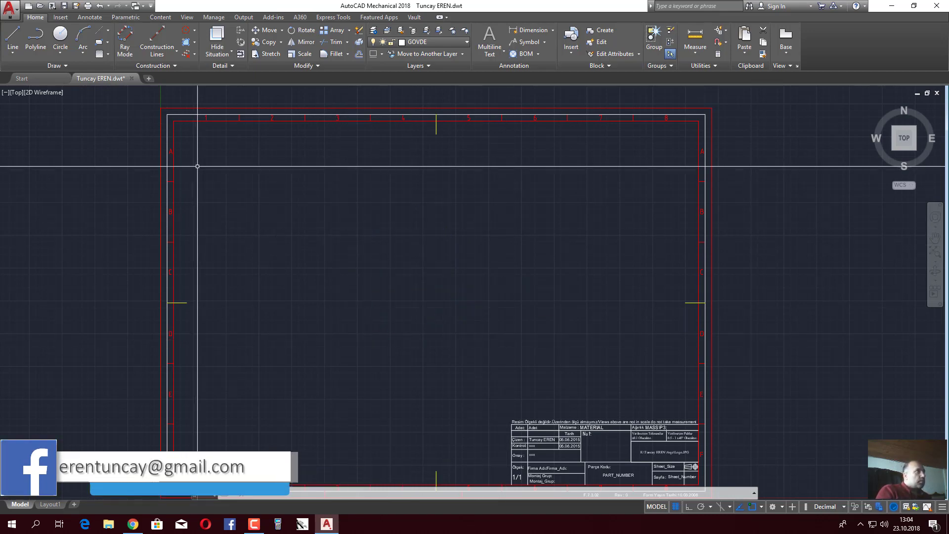
Step: Draw one vertical line with Ortho on where the shape used to be
left_click(13, 36)
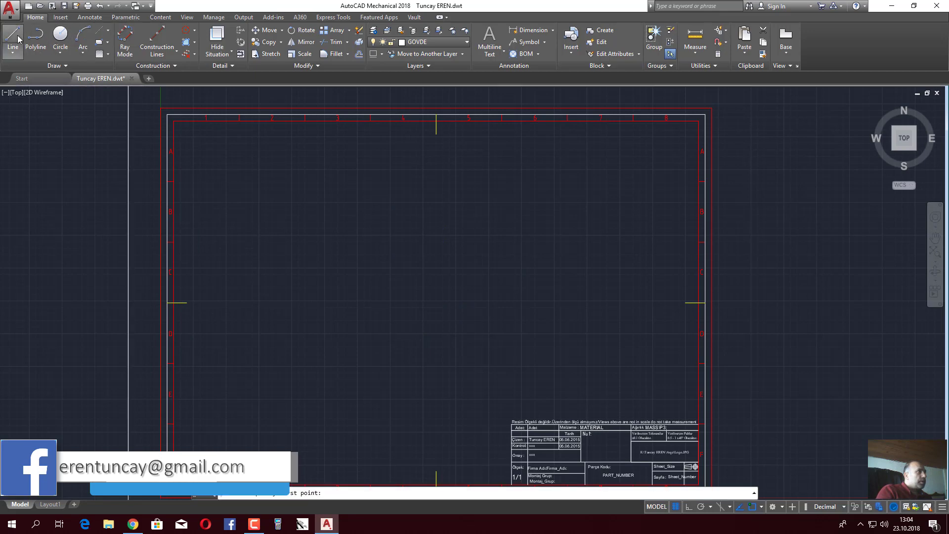
left_click(364, 206)
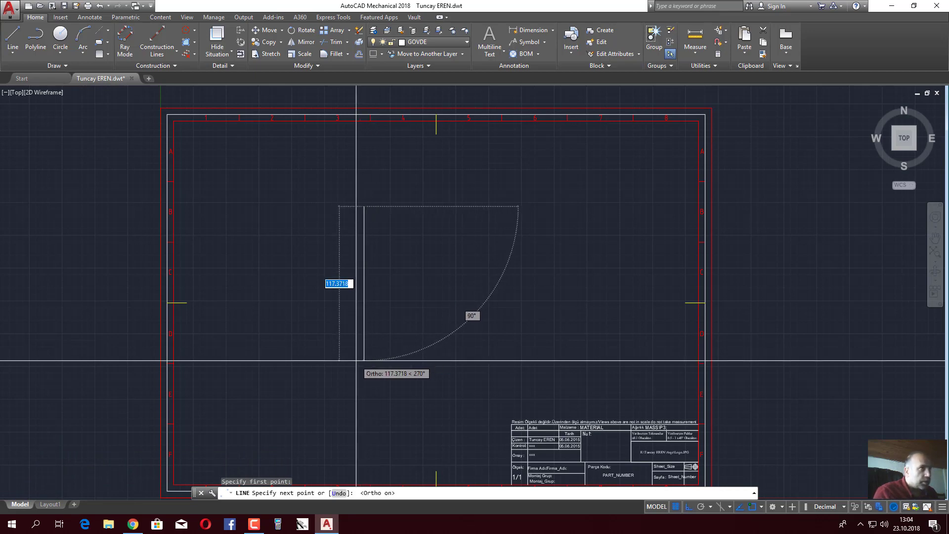
key("F8")
left_click(365, 346)
key("Escape")
key("Escape")
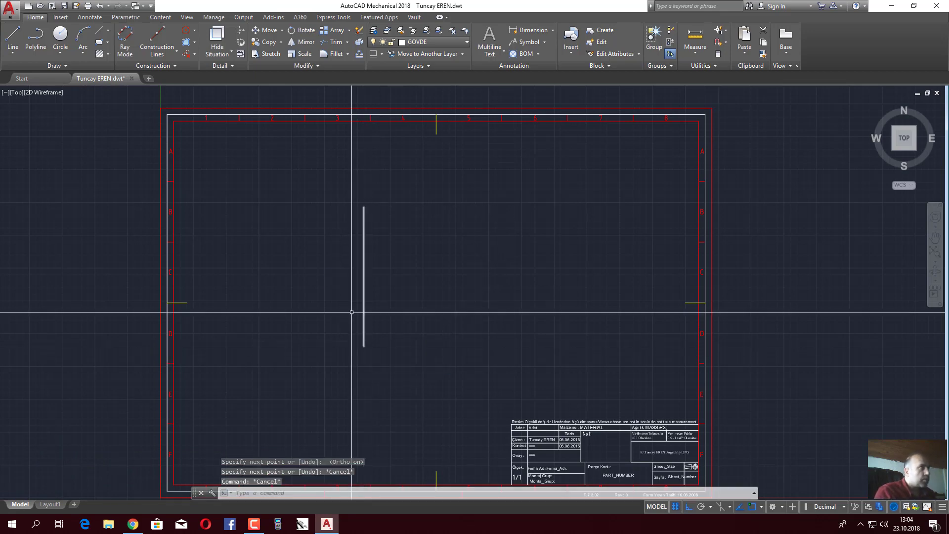
left_click(79, 55)
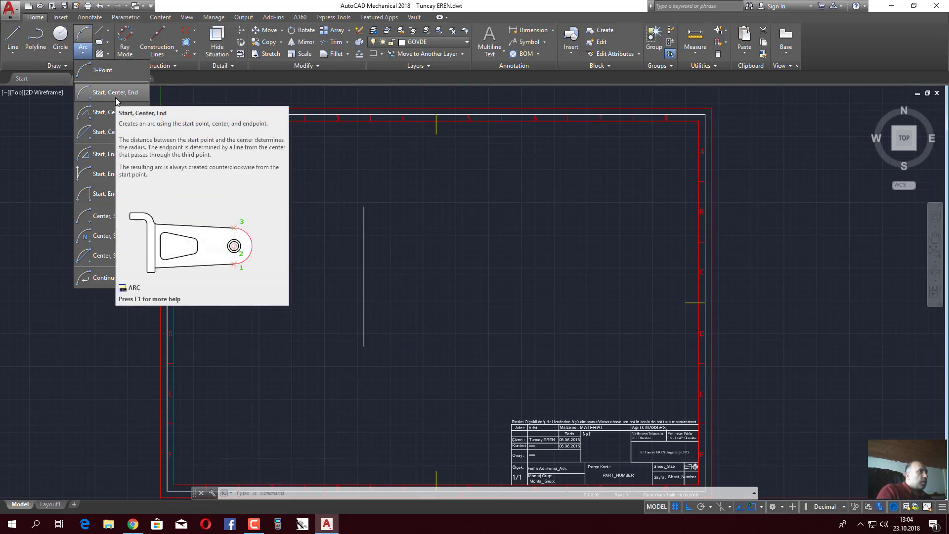
Step: Draw a Start, Center, End semicircle from the line's top, centred on its midpoint, to its bottom, then open its Quick Properties
left_click(114, 96)
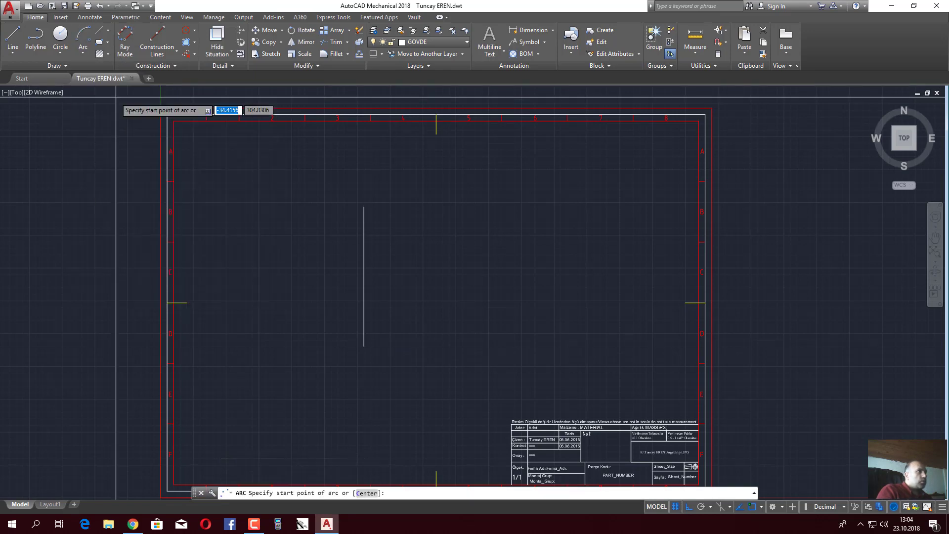
left_click(364, 206)
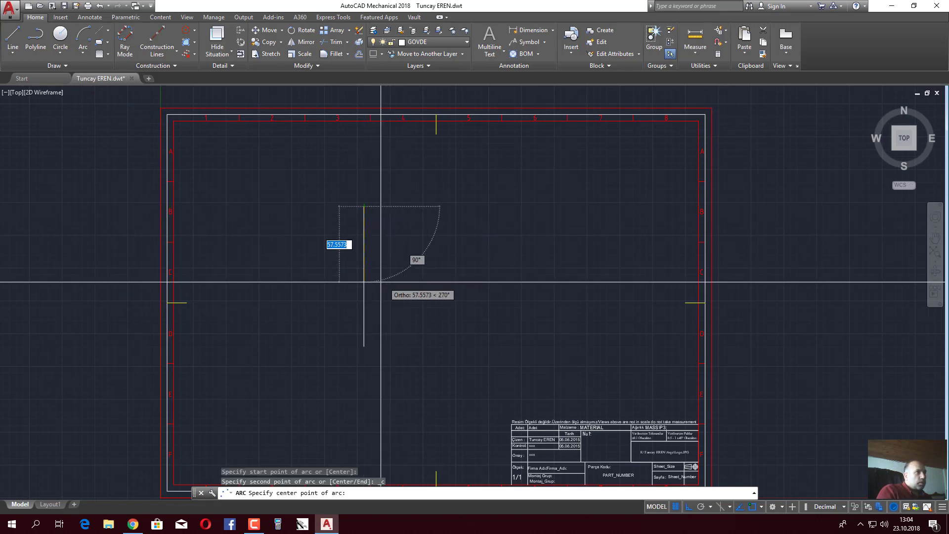
left_click(364, 276)
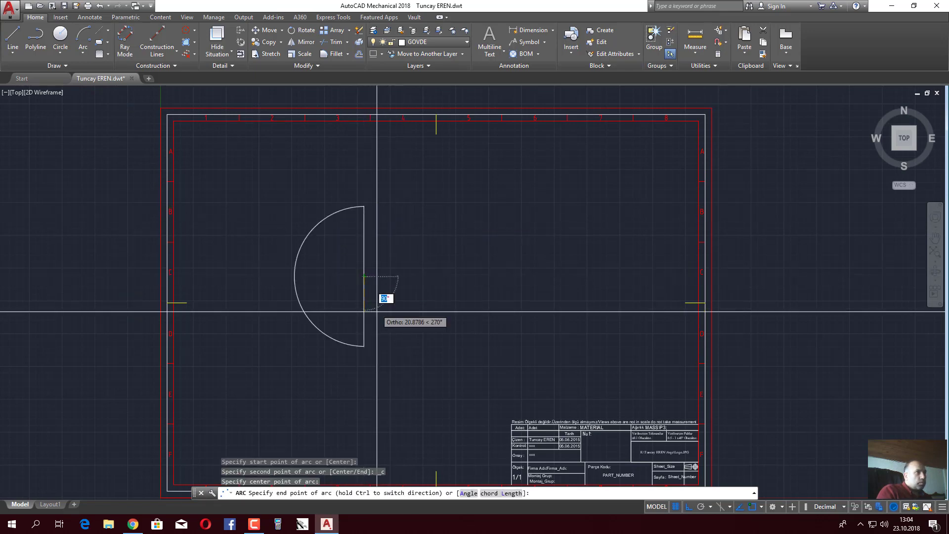
left_click(363, 346)
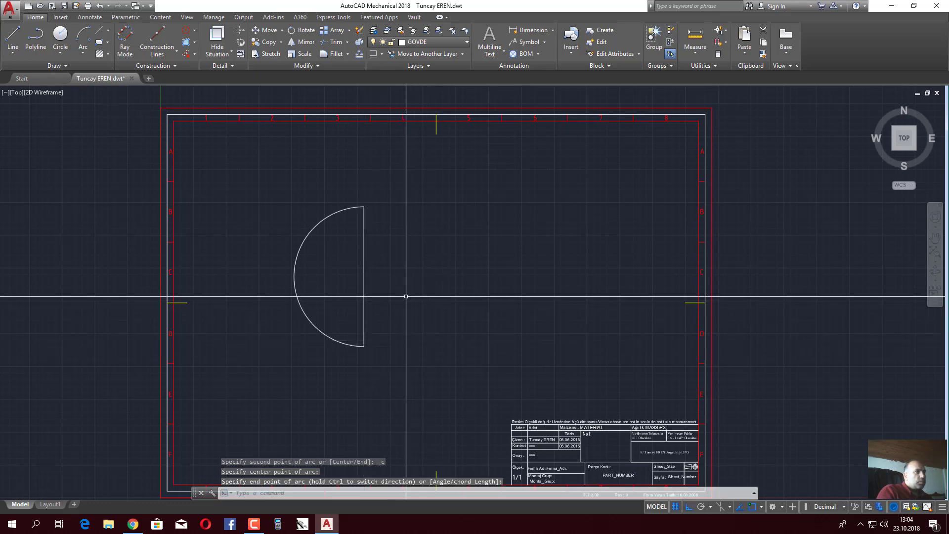
scroll(338, 248, "up", 2)
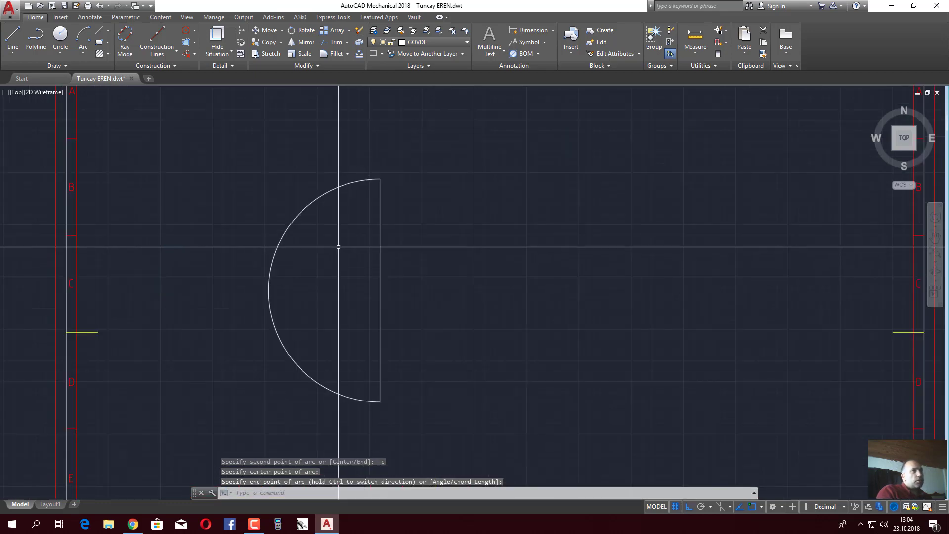
double_click(343, 186)
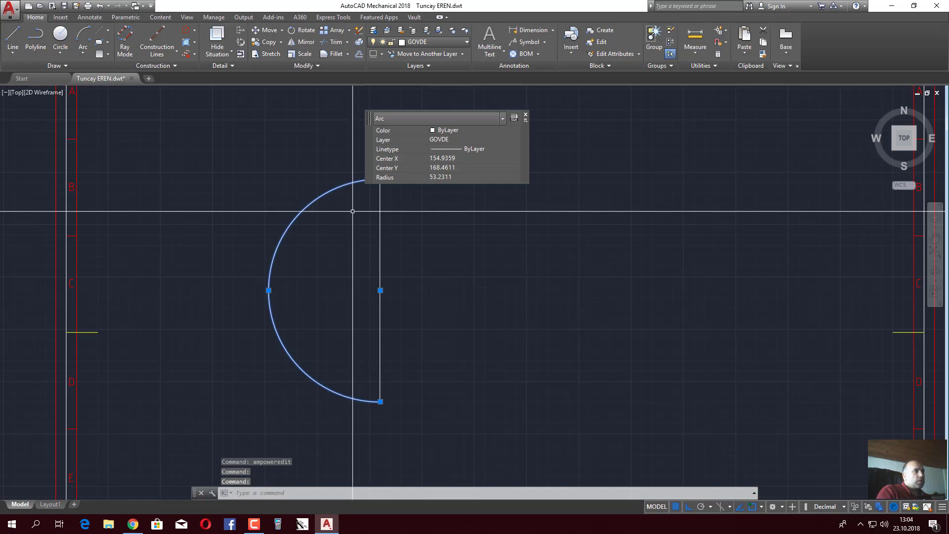
Step: Click the Radius field, close the Quick Properties panel unchanged, and clear the arc's grips
left_click(482, 176)
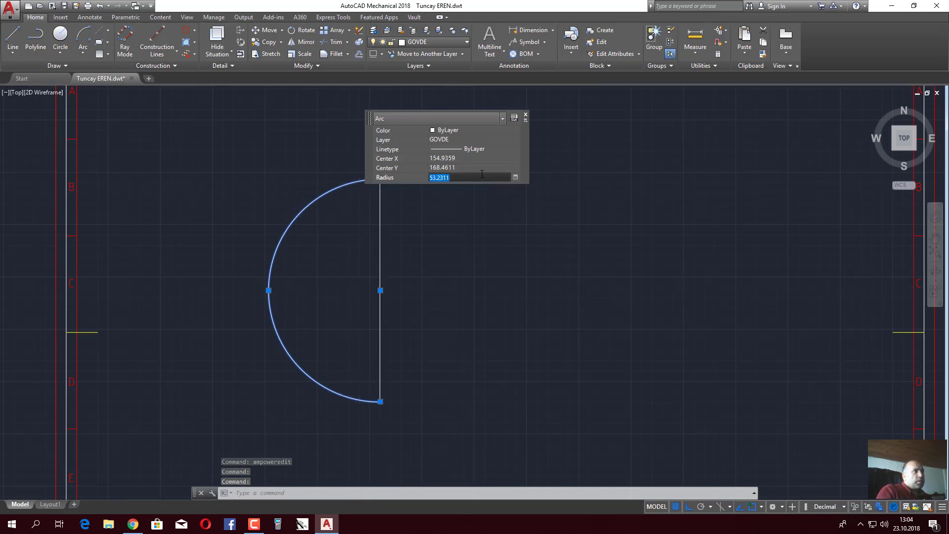
left_click(526, 116)
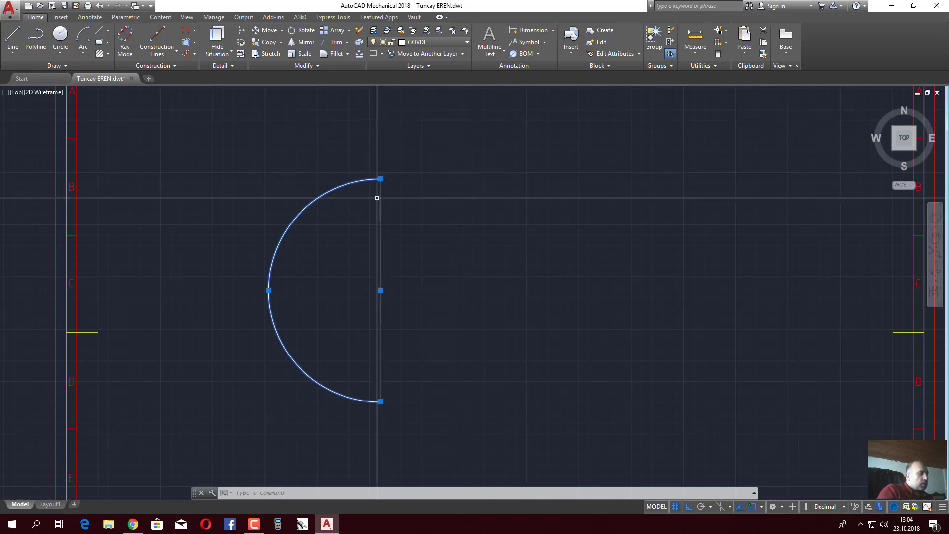
key("Escape")
key("Escape")
Step: Crossing-select the semicircle and vertical line and erase them with E
scroll(380, 180, "up", 2)
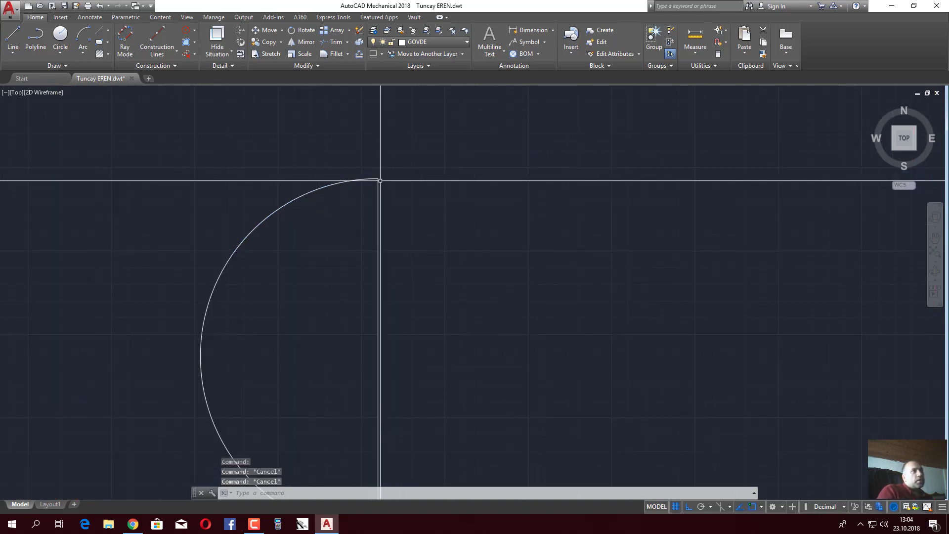
scroll(380, 181, "down", 4)
scroll(366, 197, "down", 2)
left_click(416, 296)
left_click(318, 167)
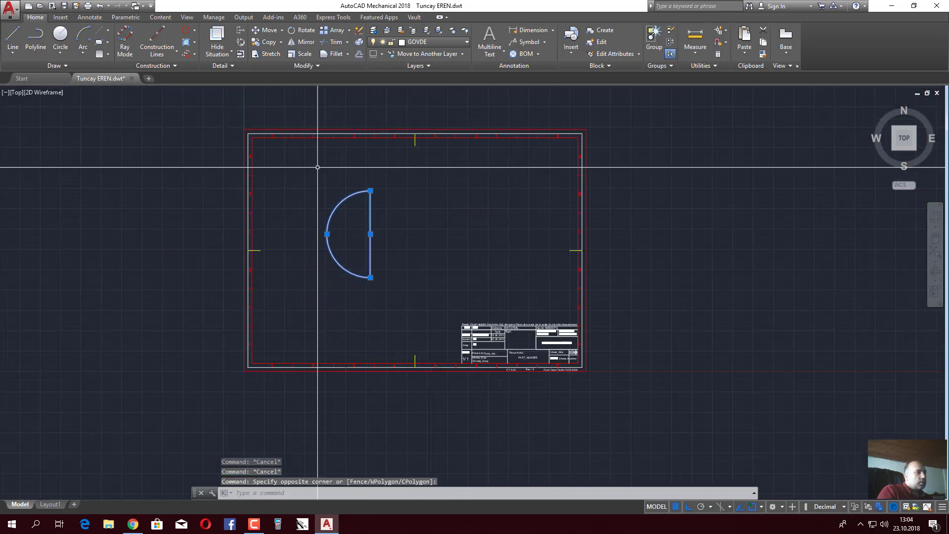
type("E")
key("Return")
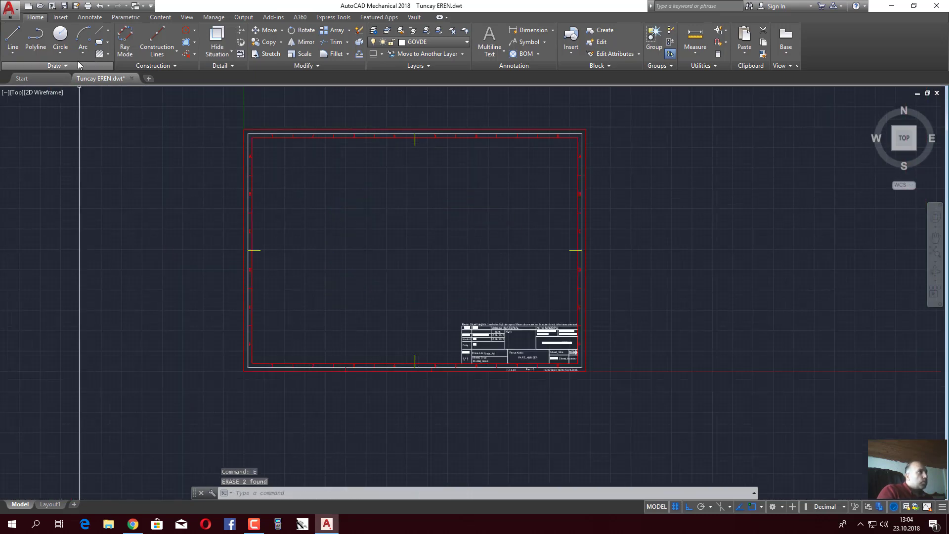
left_click(83, 57)
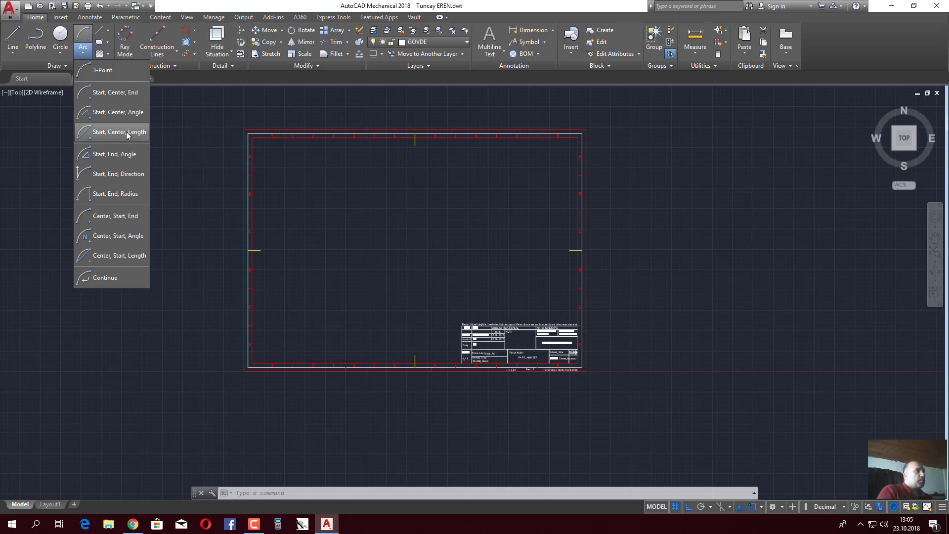
Step: Start a trial Start, Center, Angle arc with two picked points, then cancel it
left_click(388, 245)
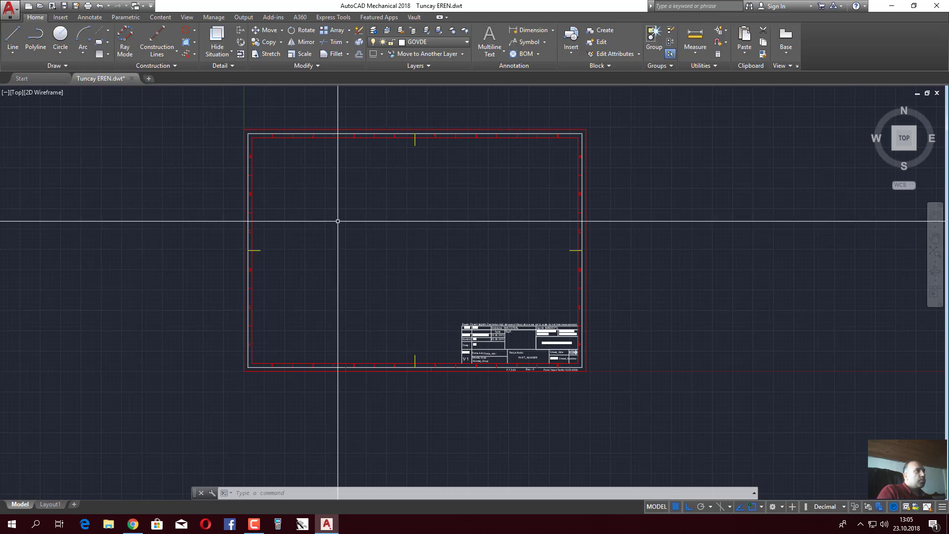
left_click(82, 53)
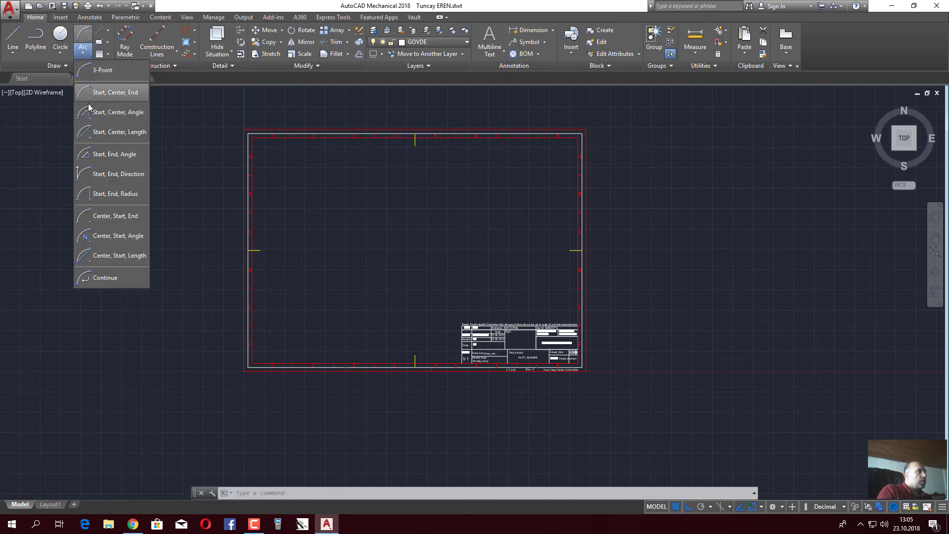
left_click(120, 112)
left_click(374, 197)
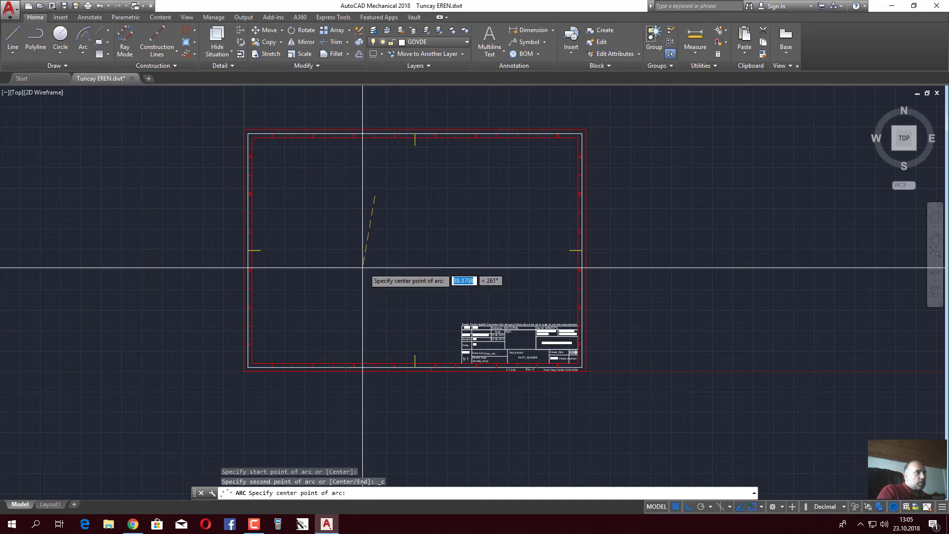
left_click(343, 254)
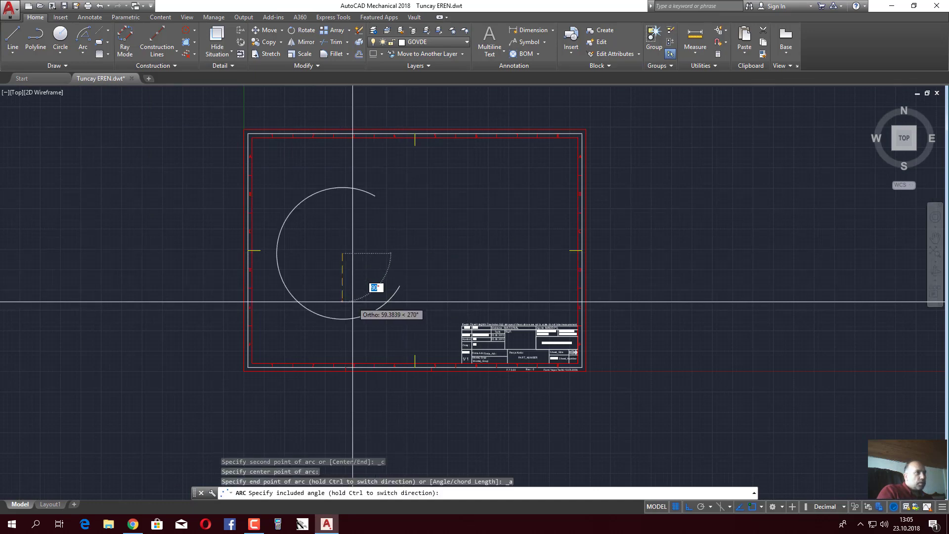
key("Escape")
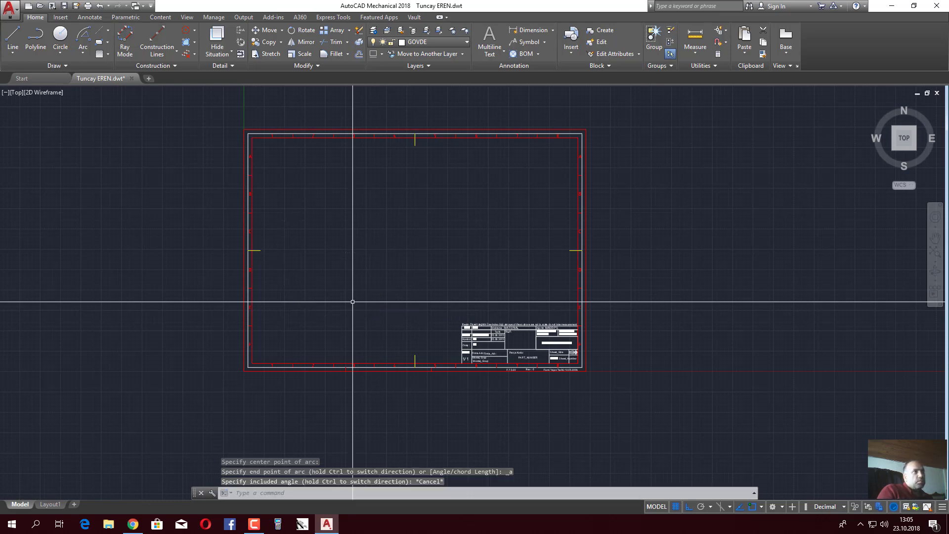
key("Escape")
key("Escape")
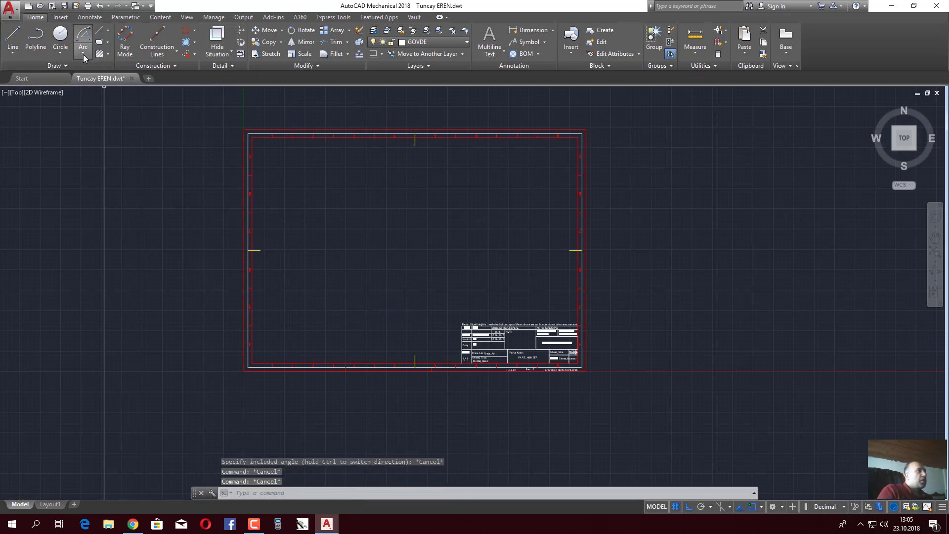
left_click(83, 58)
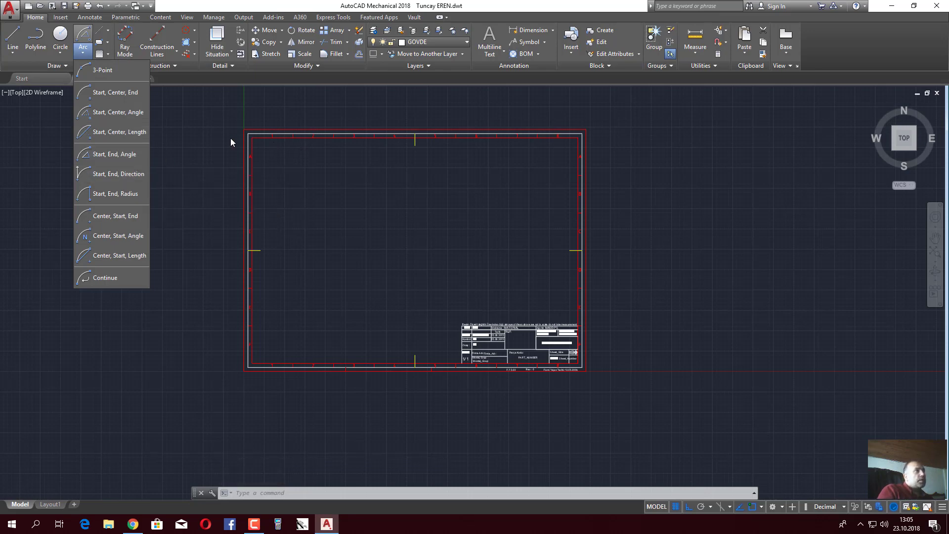
Step: Draw a new vertical line on the empty sheet
left_click(13, 39)
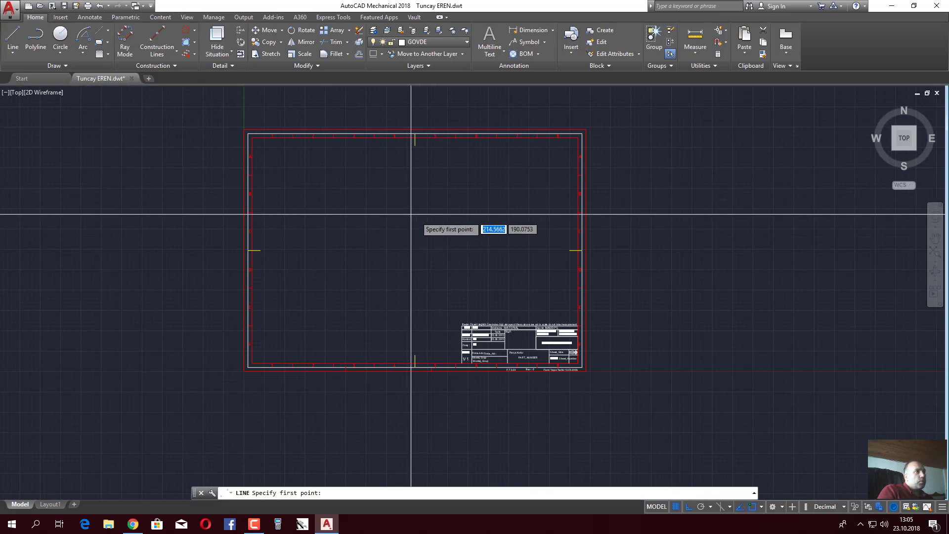
left_click(372, 201)
left_click(370, 287)
key("Escape")
key("Escape")
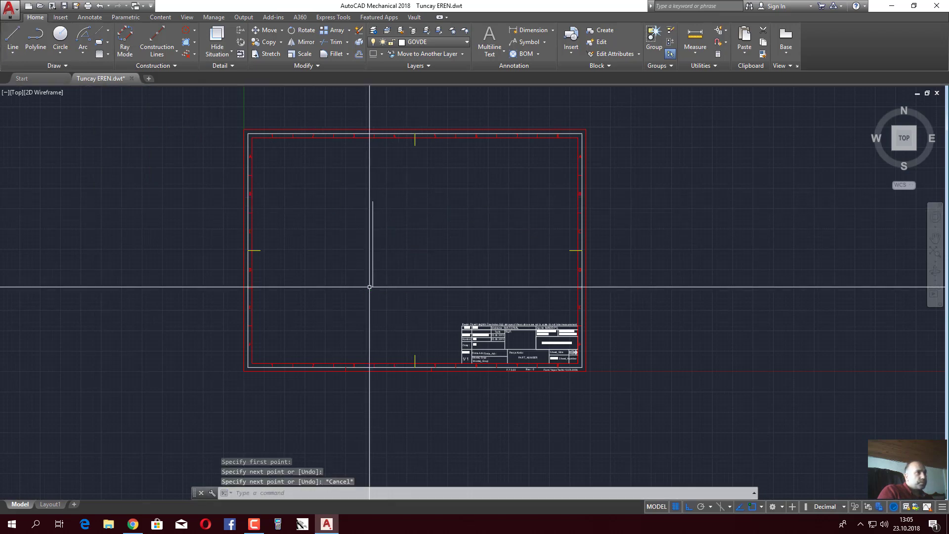
Step: Add a 90° Start, Center, Angle arc from the line's top around its midpoint
left_click(82, 54)
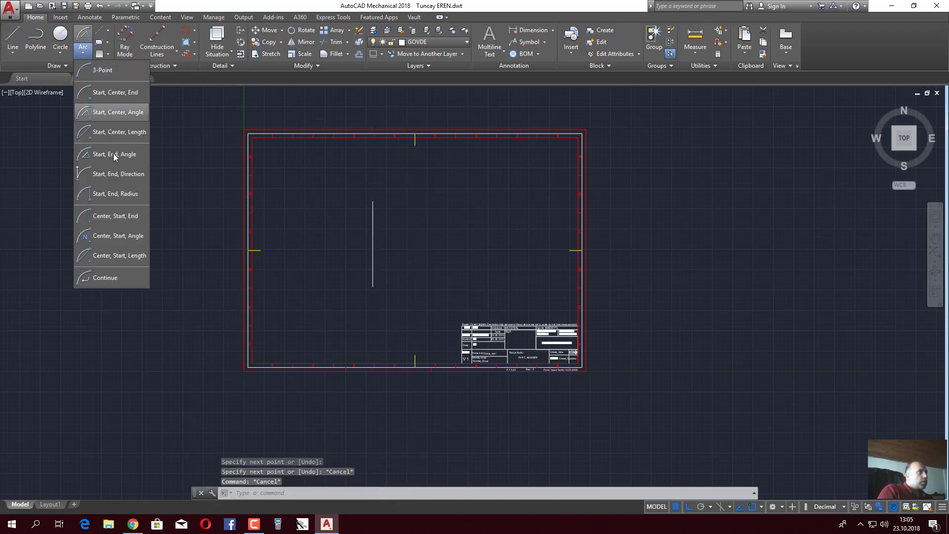
left_click(119, 112)
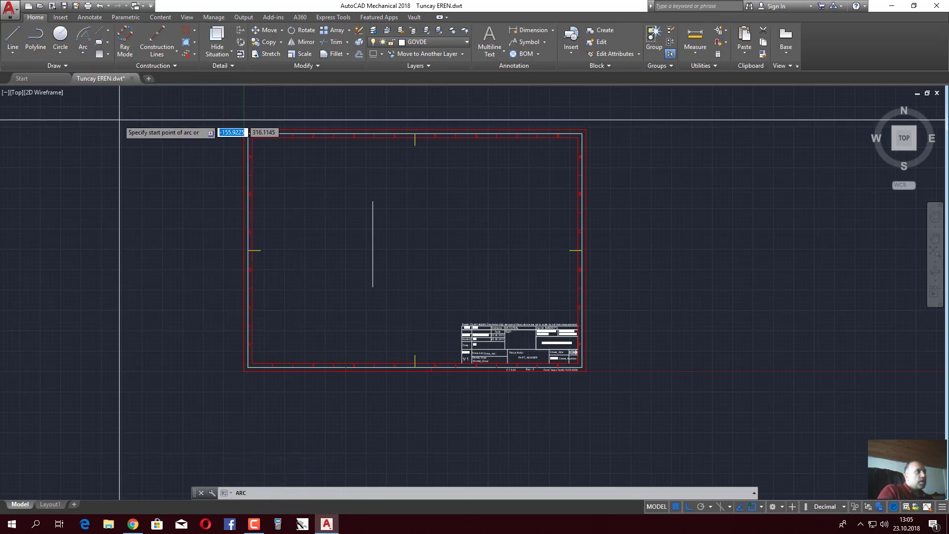
left_click(372, 201)
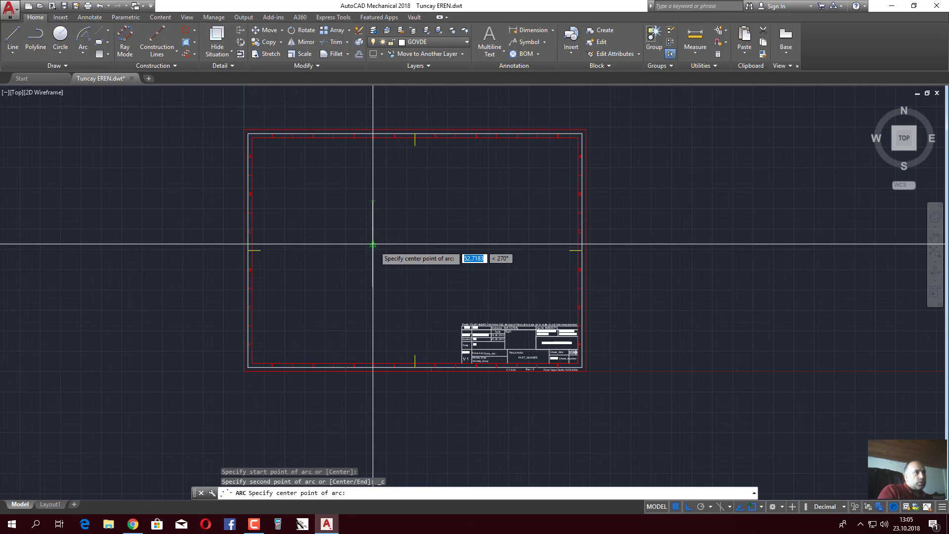
left_click(373, 244)
type("90")
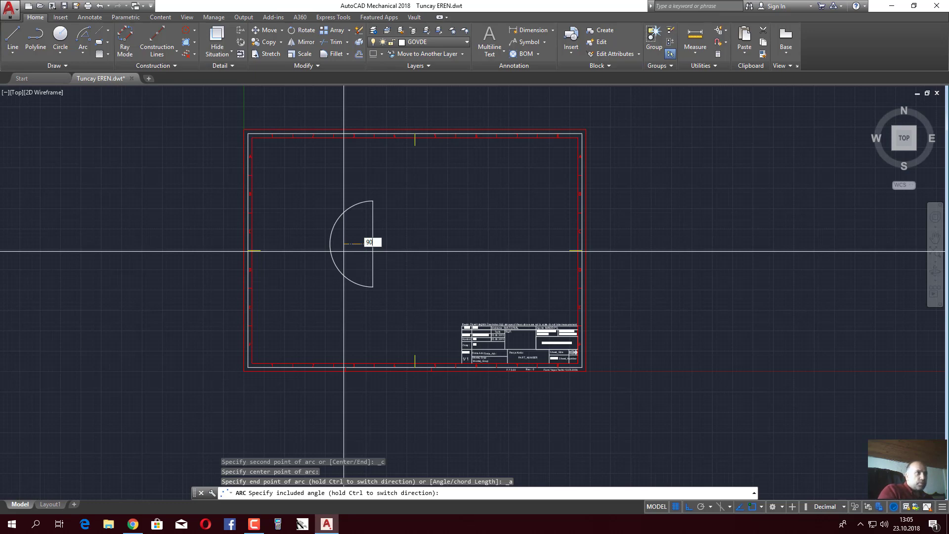
key("Return")
scroll(394, 256, "up", 4)
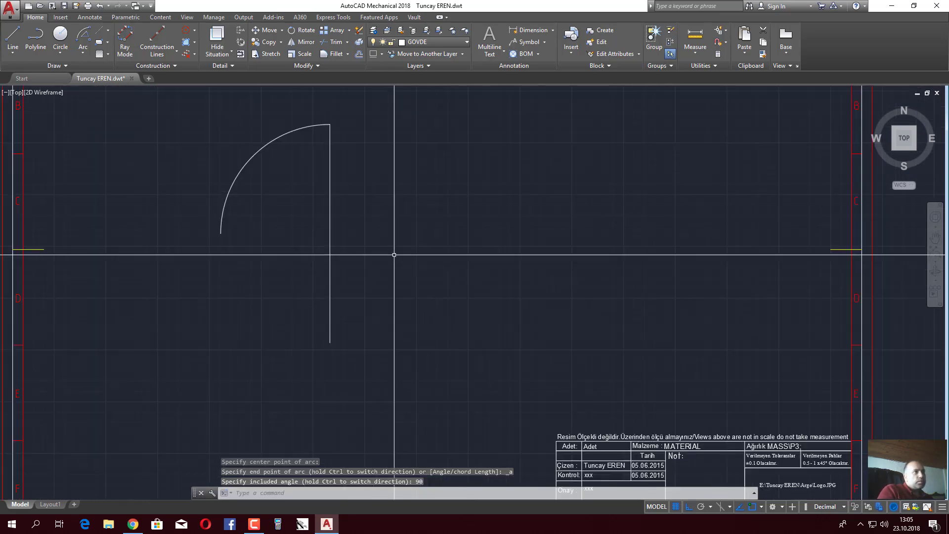
left_click(263, 146)
key("Escape")
key("Escape")
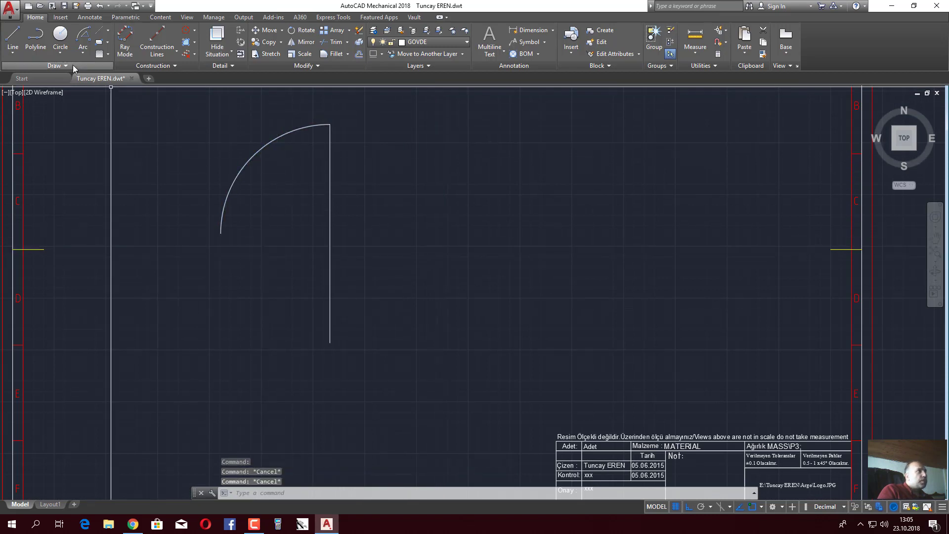
Step: With Ortho off, draw a 38° Start, Center, Angle arc from the line's top around its midpoint
left_click(84, 54)
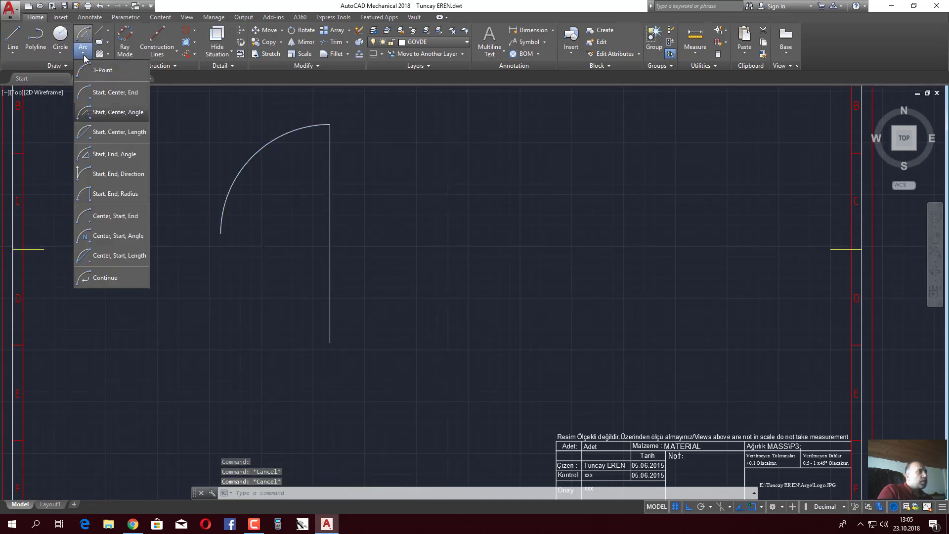
left_click(123, 116)
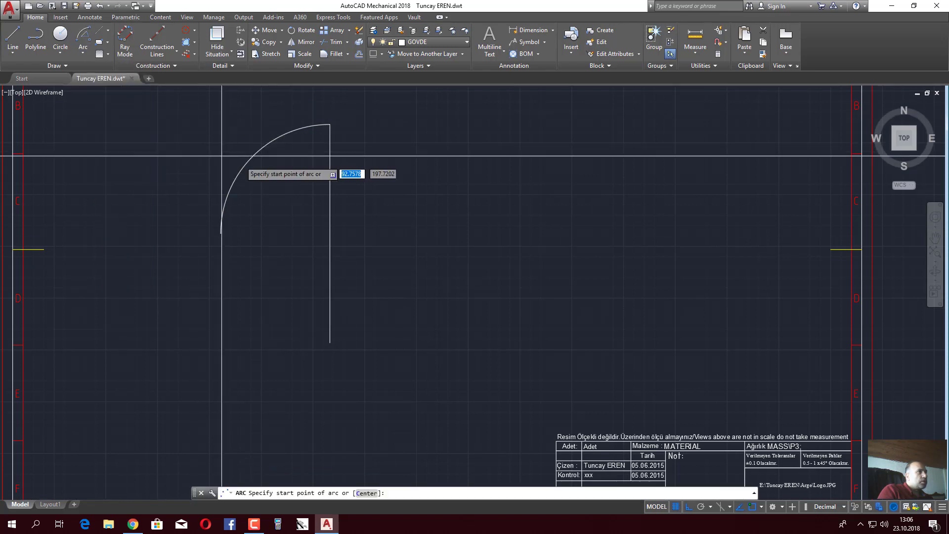
left_click(333, 130)
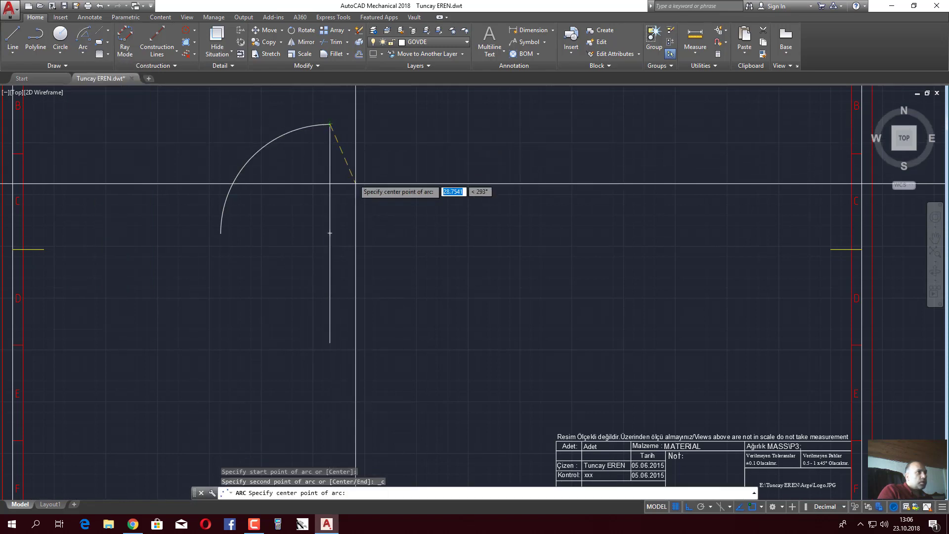
left_click(330, 233)
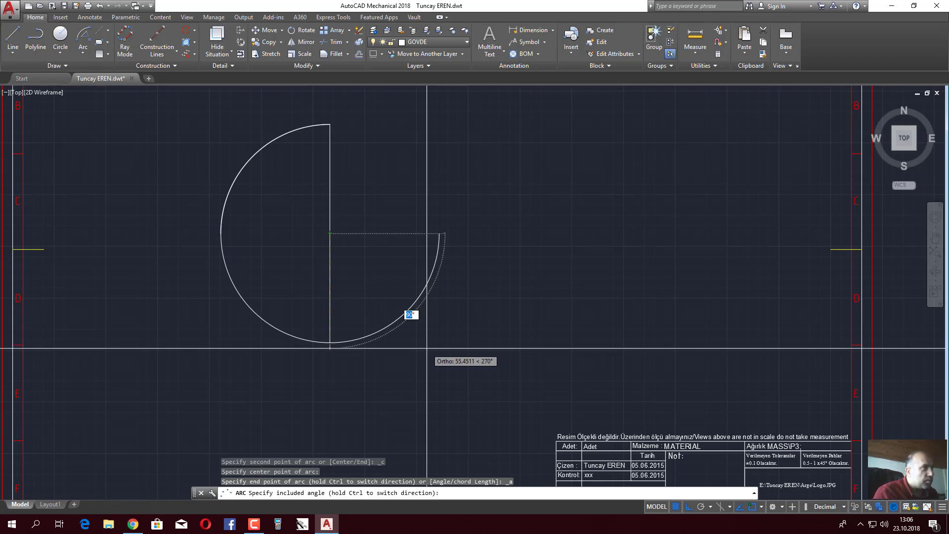
key("F8")
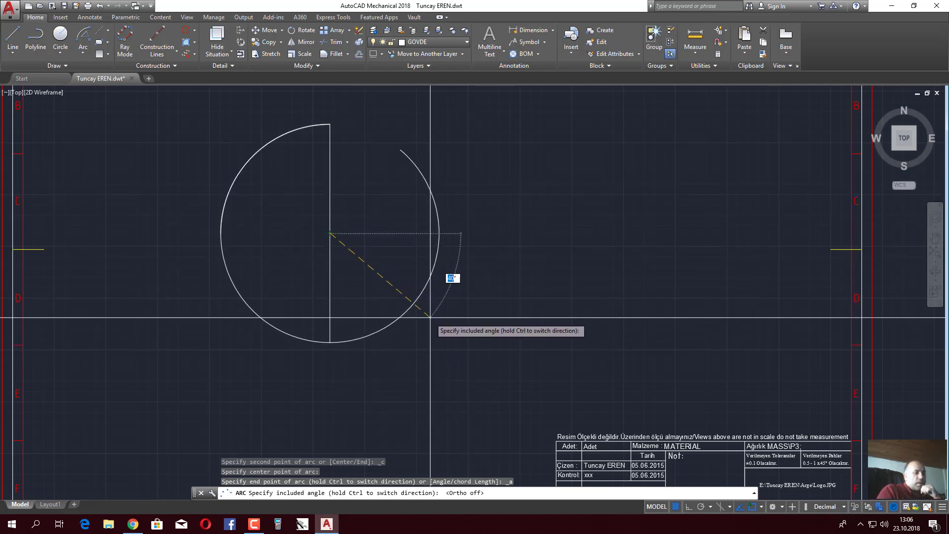
type("38")
key("Return")
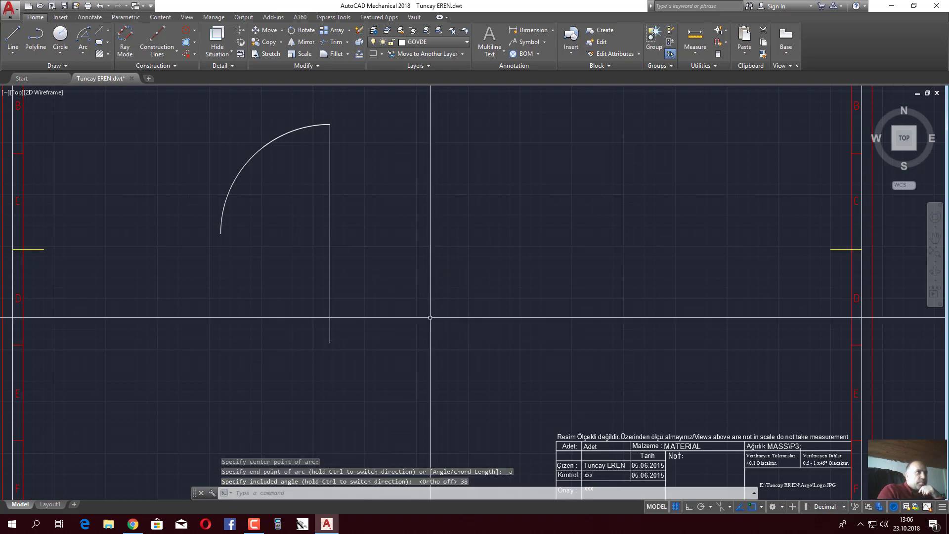
Step: Inspect the new arc in Quick Properties, then deselect it
double_click(260, 147)
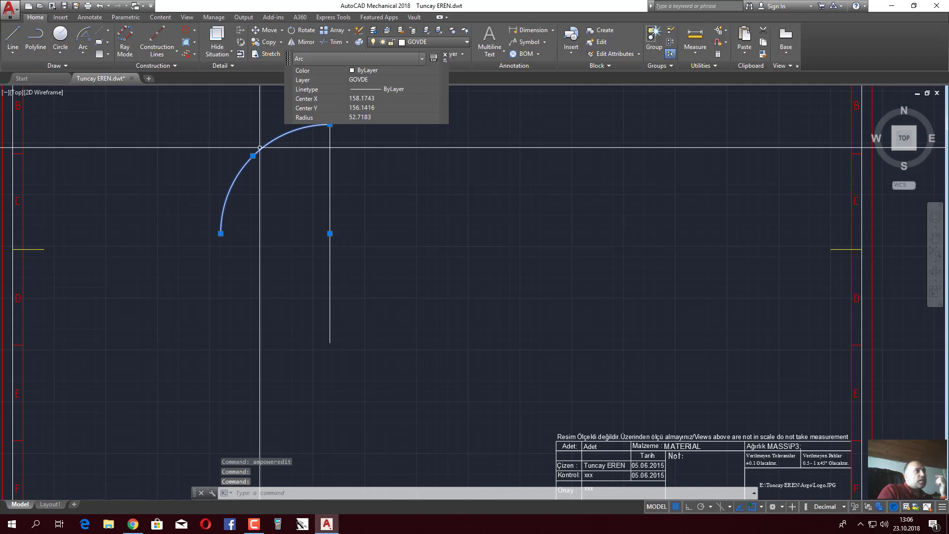
key("Escape")
key("Escape")
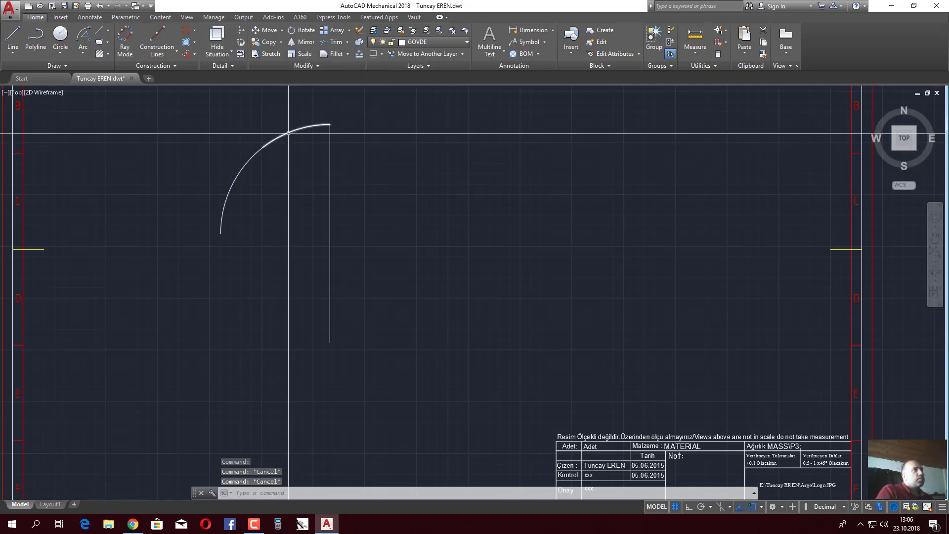
key("Escape")
Step: Window-select the existing arc and erase it, leaving the vertical line alone
left_click(82, 60)
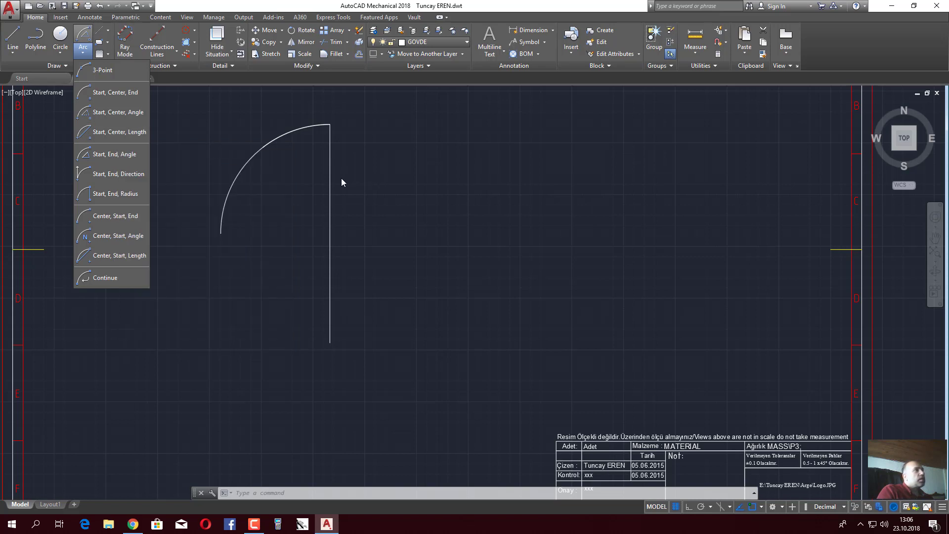
left_click(285, 156)
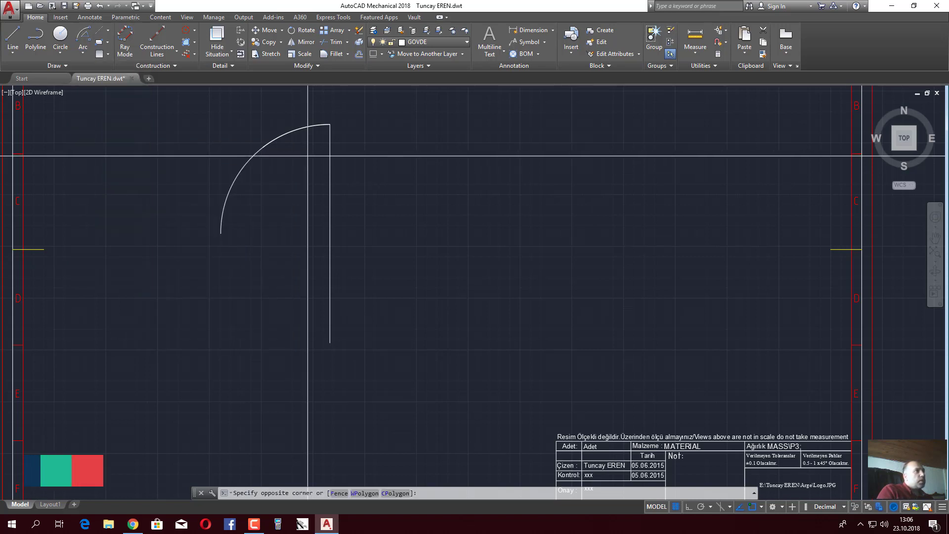
type("e")
key("Return")
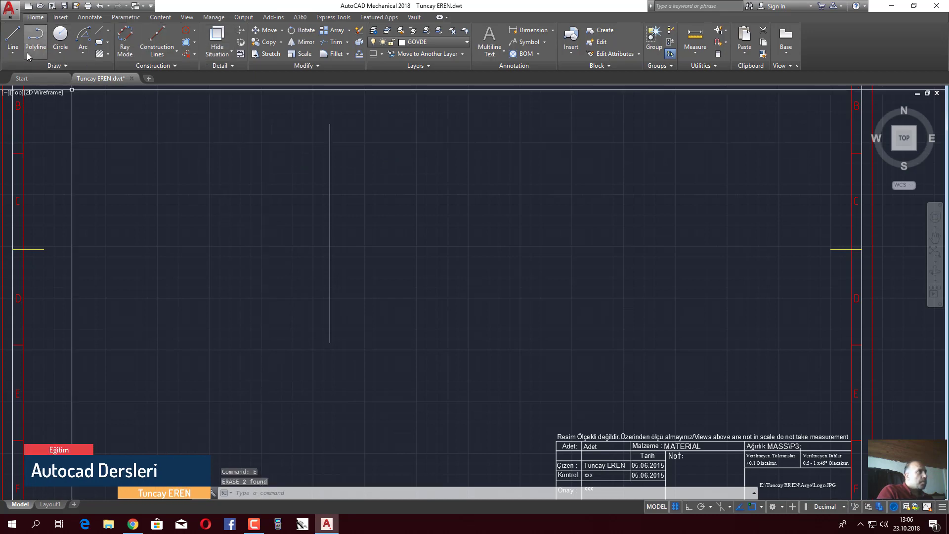
left_click(60, 54)
left_click(83, 54)
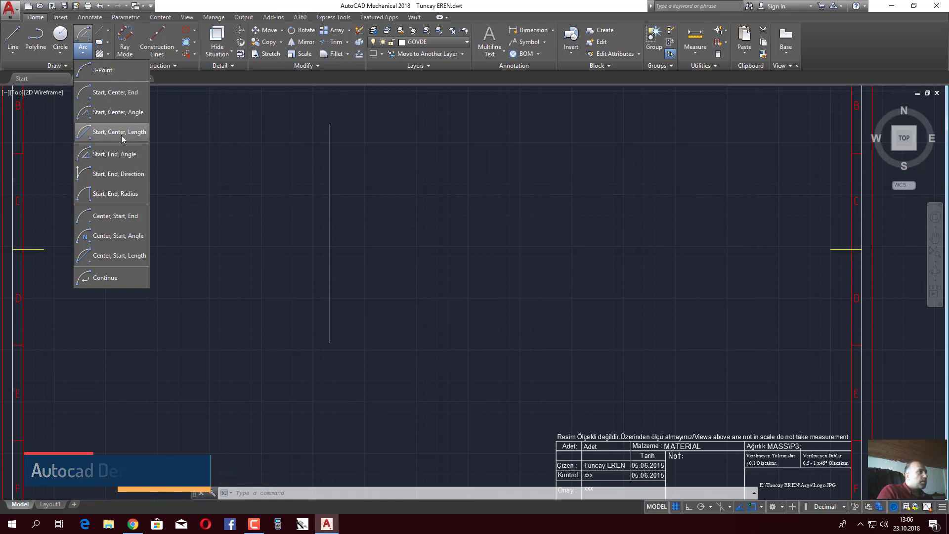
Step: Start a Start, Center, Length arc at the line's top, centred lower on the line
left_click(121, 132)
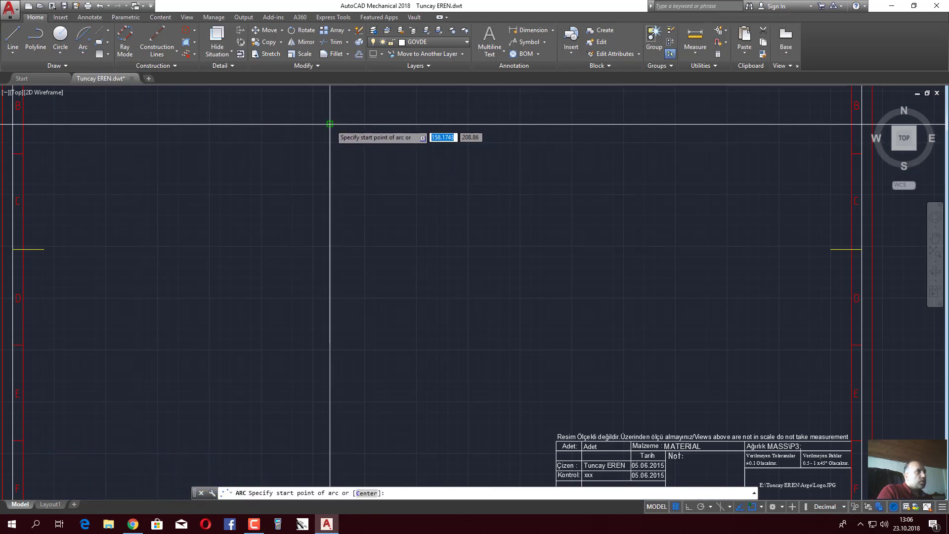
left_click(330, 125)
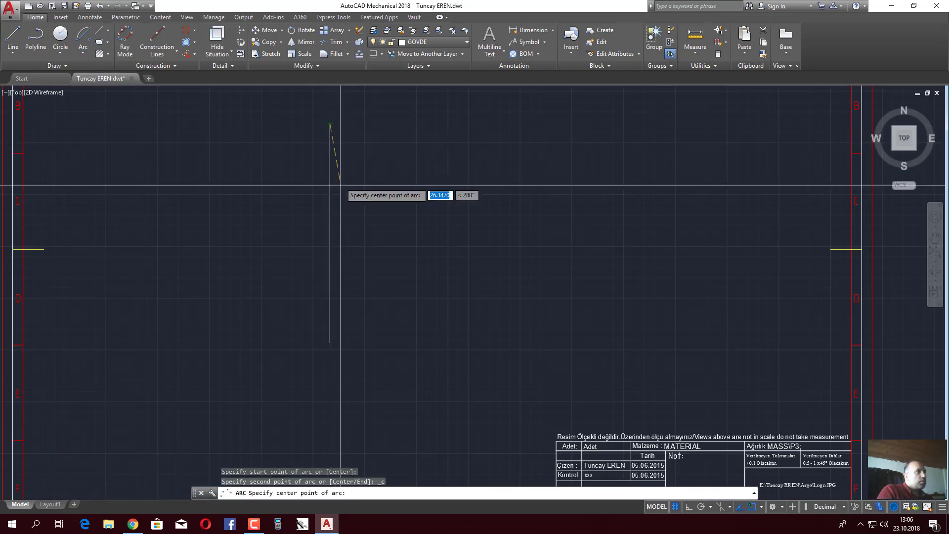
left_click(330, 233)
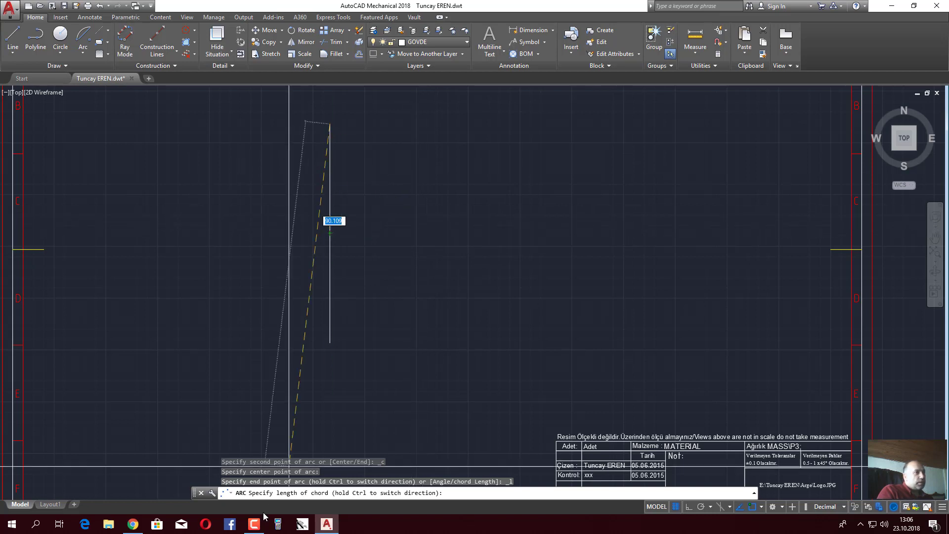
left_click(253, 525)
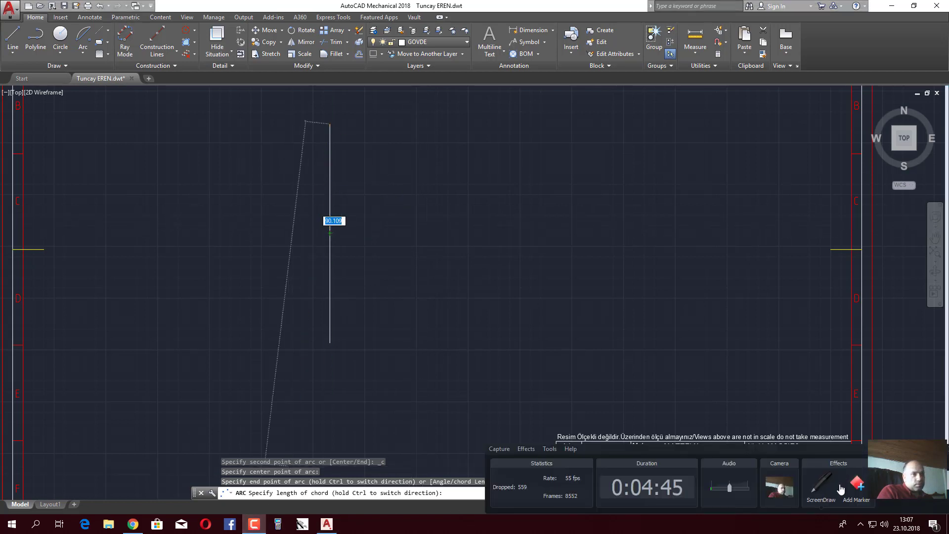
Step: Complete the arc with an 80 chord length
left_click(819, 490)
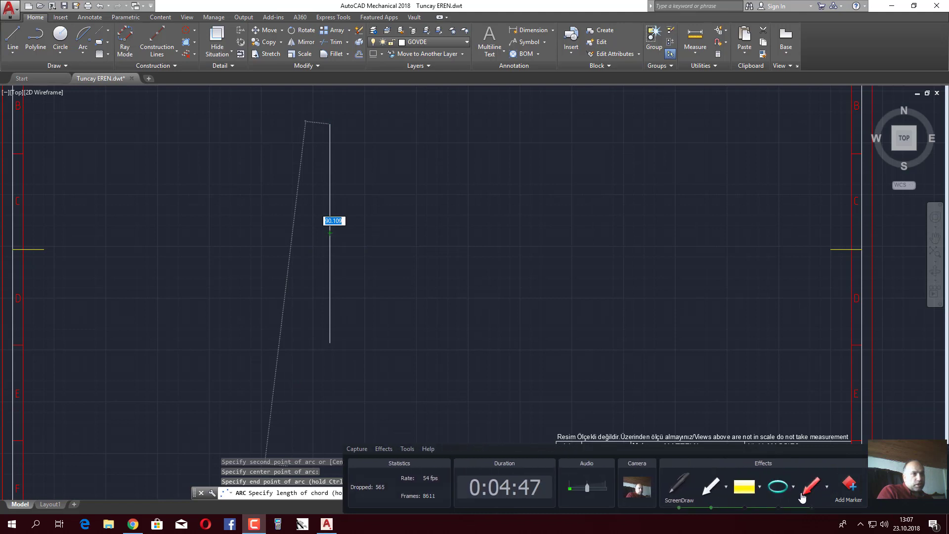
left_click(726, 489)
mouse_move(722, 505)
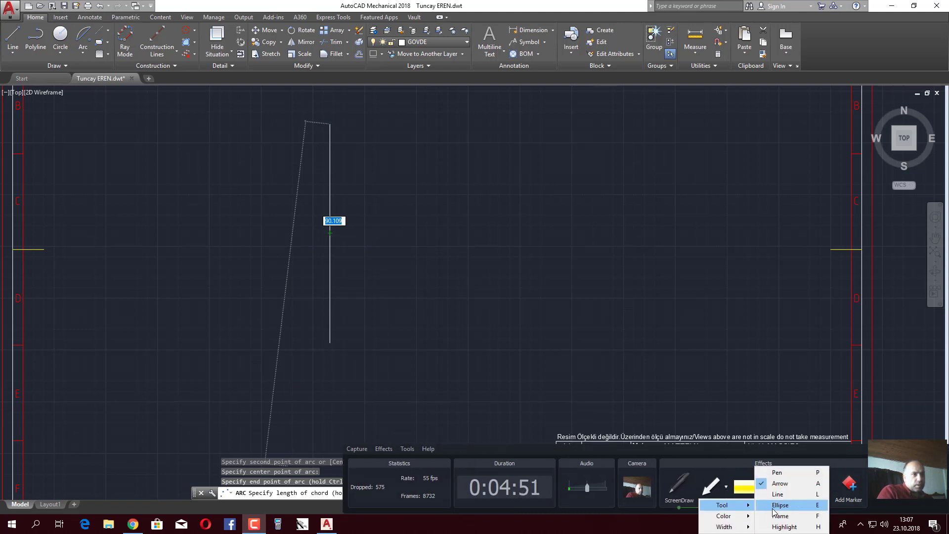
left_click(799, 521)
type("80")
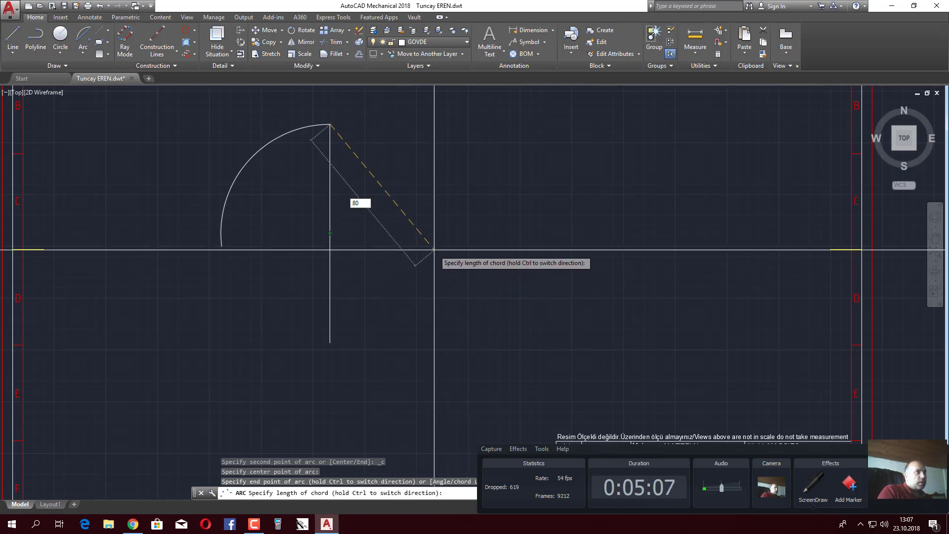
key("Return")
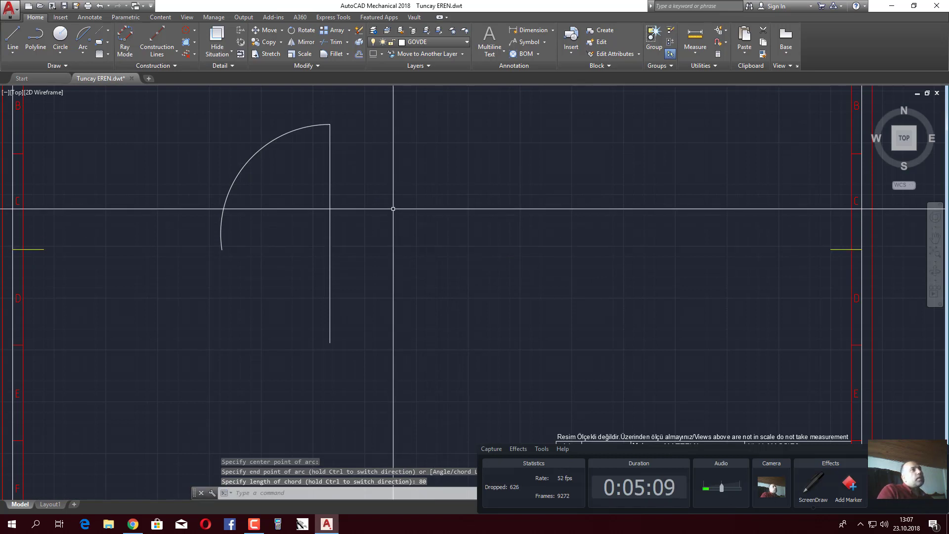
Step: Erase the chord-length-80 arc so only the vertical line remains
left_click(262, 147)
left_click(245, 142)
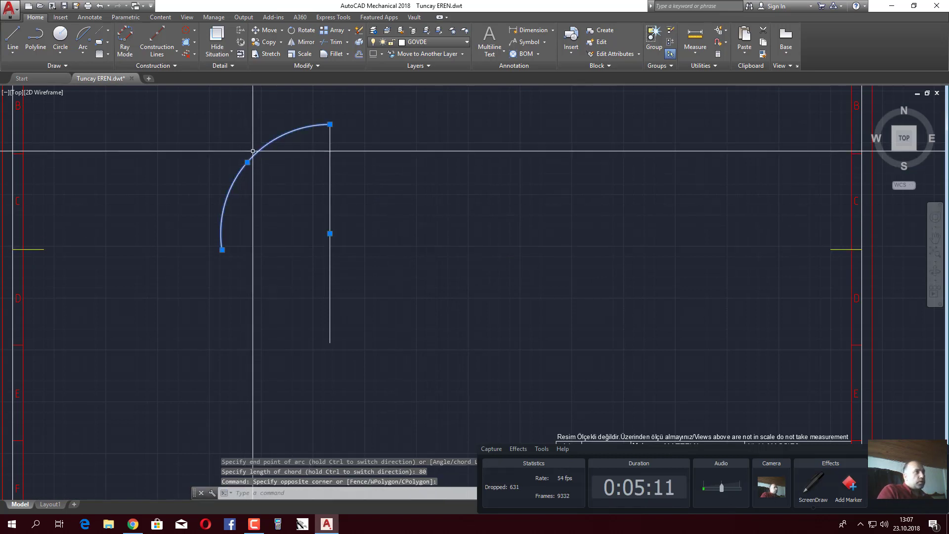
type("e")
key("Return")
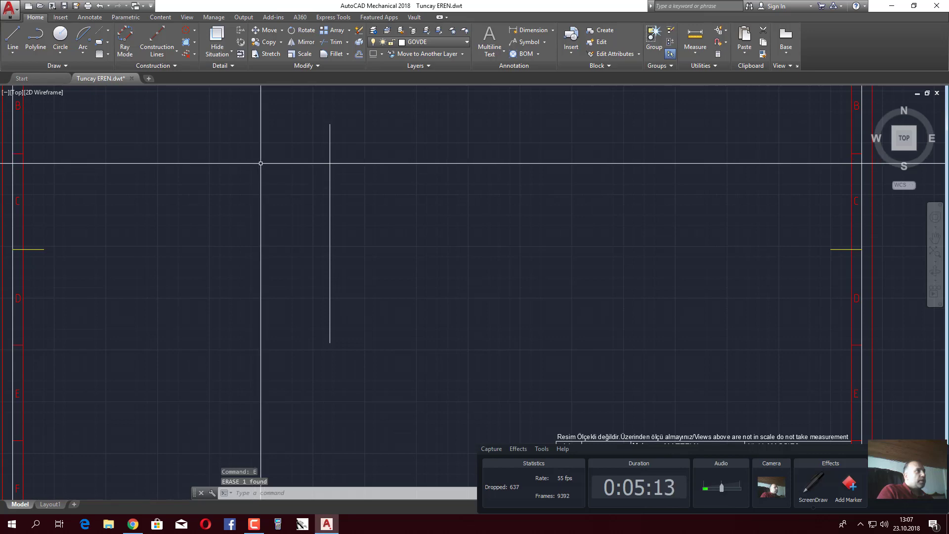
left_click(83, 53)
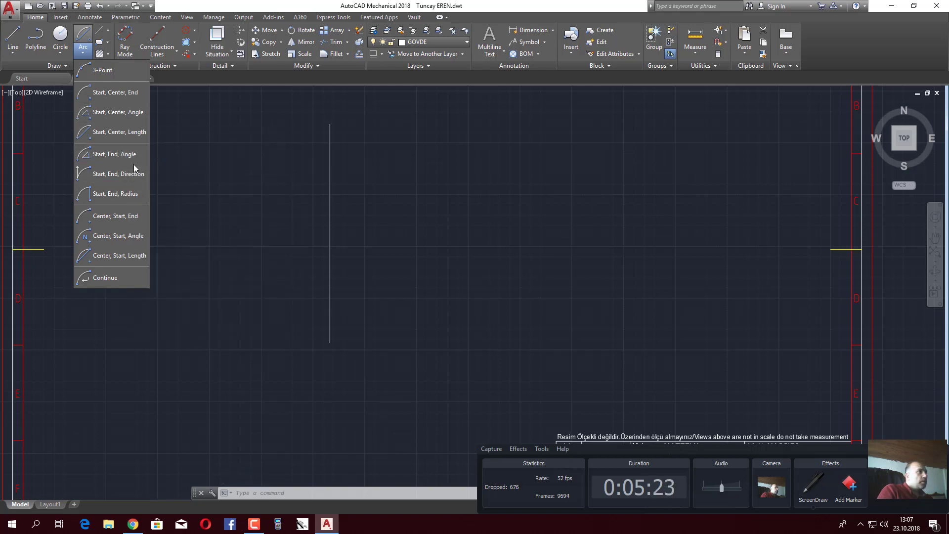
Step: Draw a Start, End, Angle arc from the line's top to bottom with a 118° included angle
left_click(110, 154)
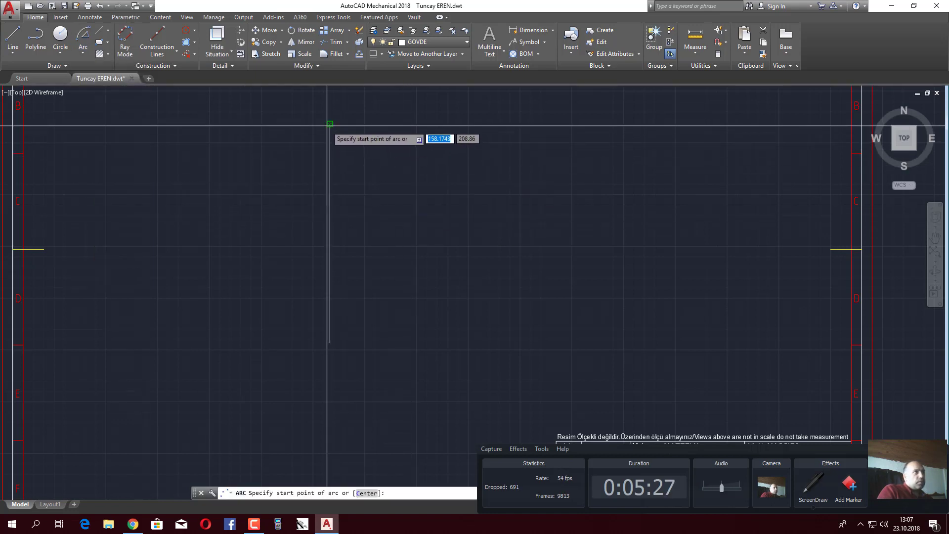
left_click(330, 123)
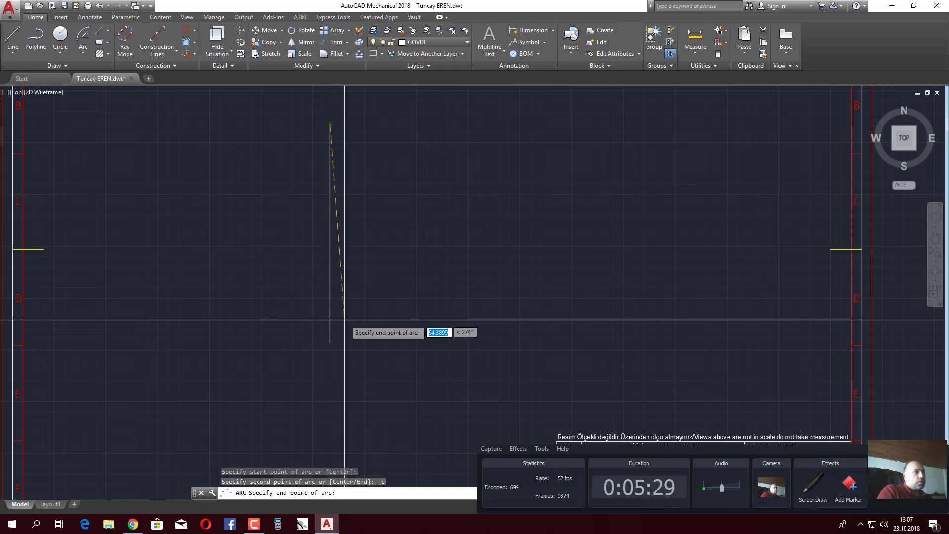
left_click(330, 342)
type("a")
key("Return")
type("118")
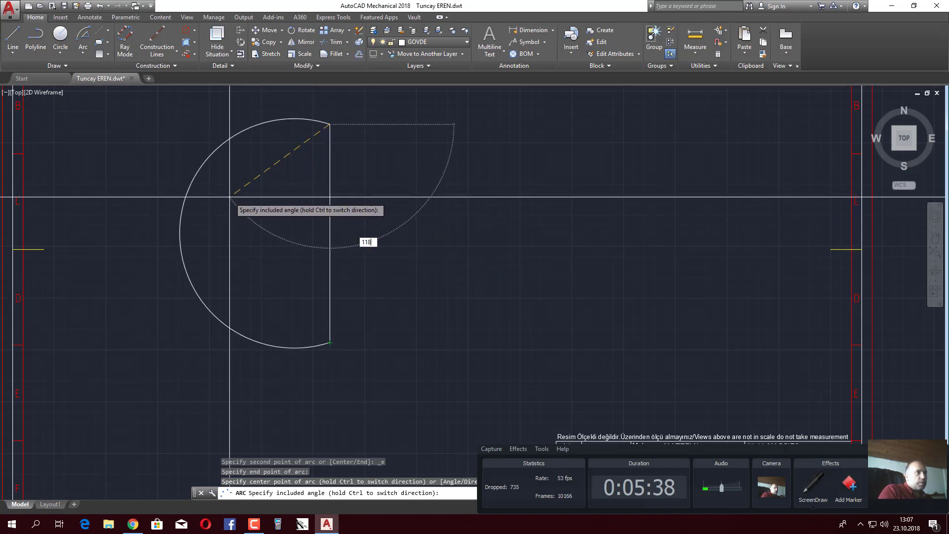
key("Return")
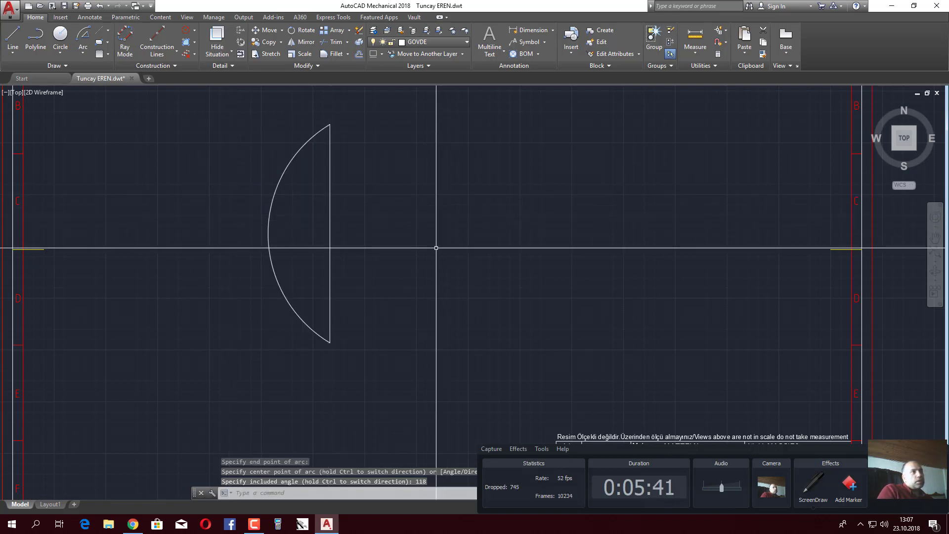
left_click(295, 161)
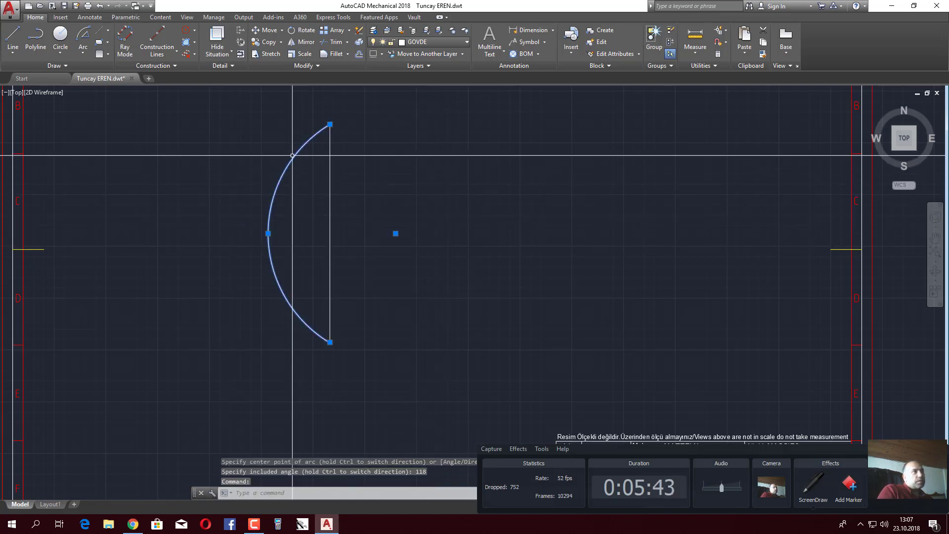
Step: Check the 118° arc's radius in Quick Properties, then clear the selections
double_click(294, 156)
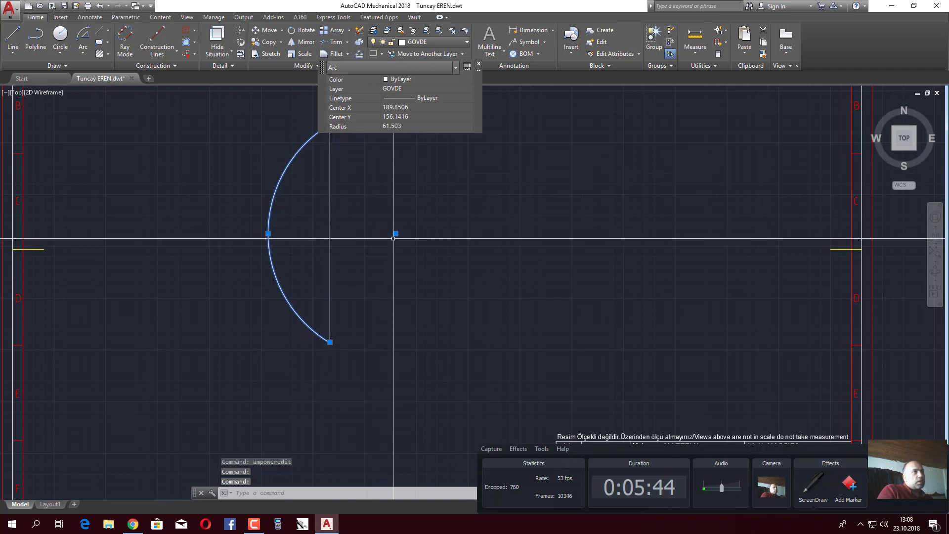
left_click(414, 127)
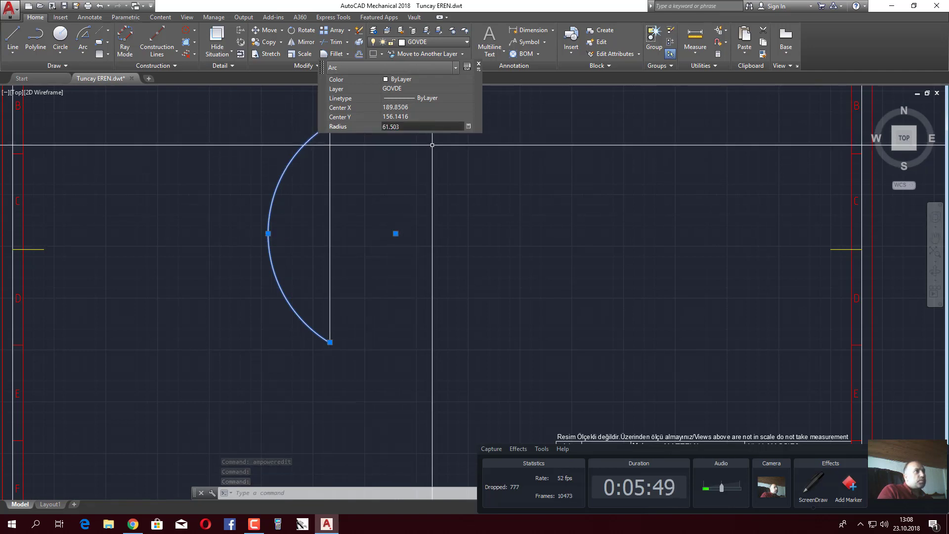
left_click(479, 64)
key("Escape")
key("Escape")
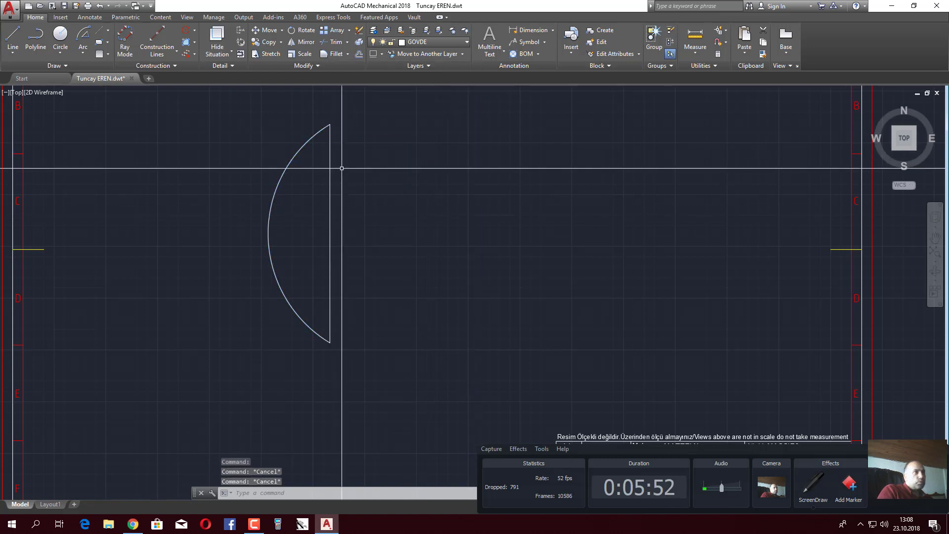
left_click(330, 228)
key("Escape")
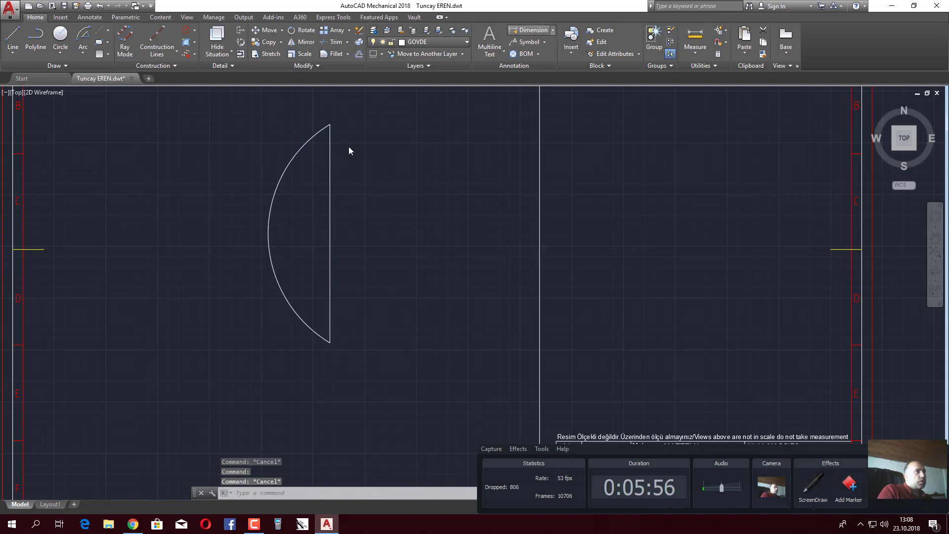
Step: Trial a vertical dimension of the line's full length, then discard it
left_click(329, 129)
left_click(330, 341)
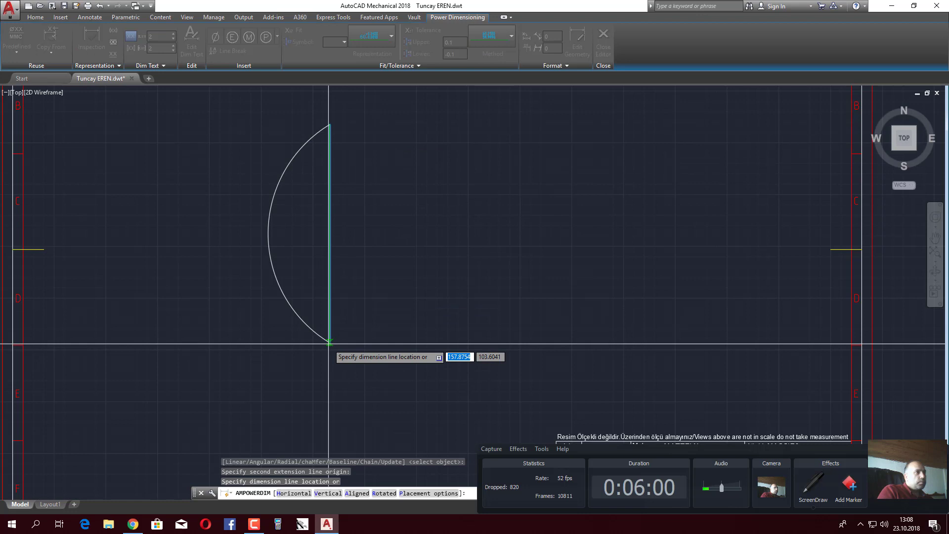
left_click(500, 290)
key("Escape")
key("Escape")
key("Escape")
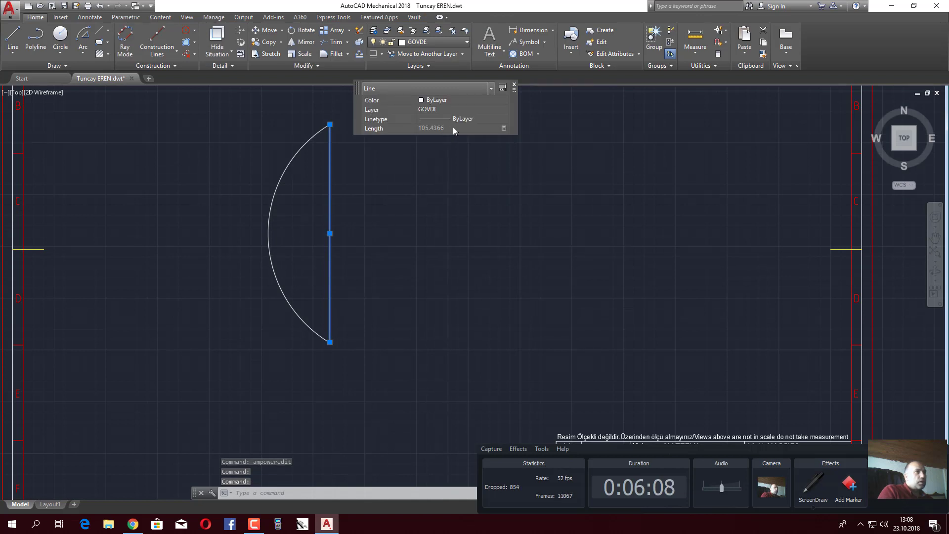
Step: Erase the left-bulging 118° arc, leaving only the vertical line
key("Escape")
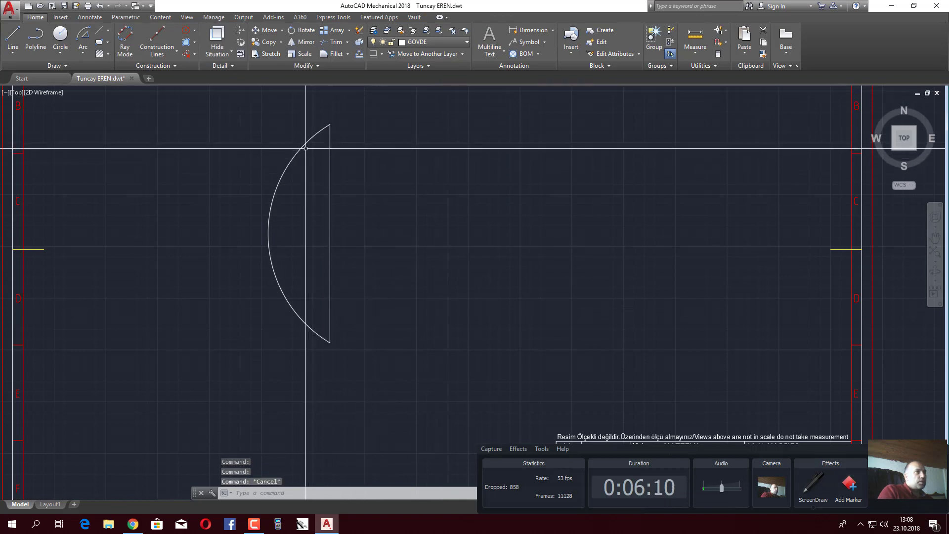
left_click(303, 145)
type("e")
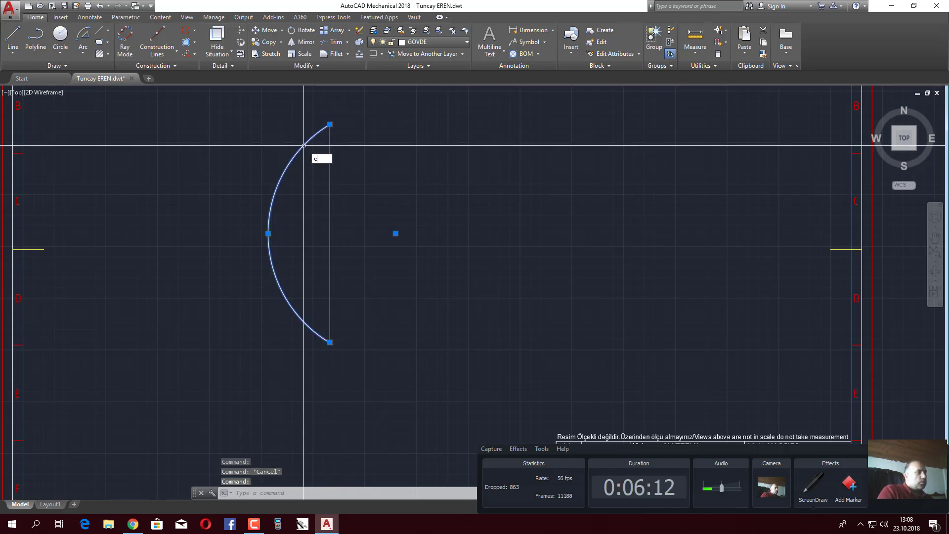
key("Return")
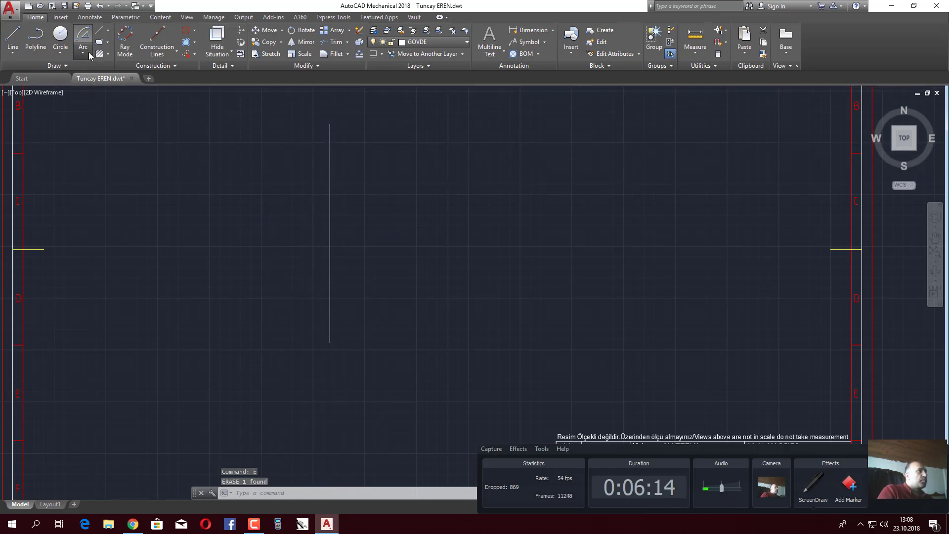
left_click(90, 56)
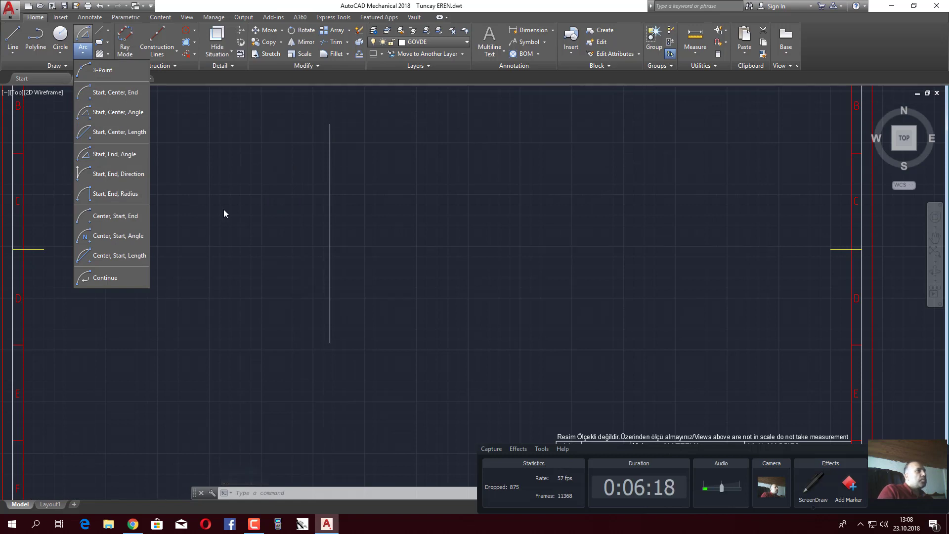
Step: Draw a wide Start, End, Direction arc from the line's top to bottom endpoint
left_click(116, 191)
left_click(329, 124)
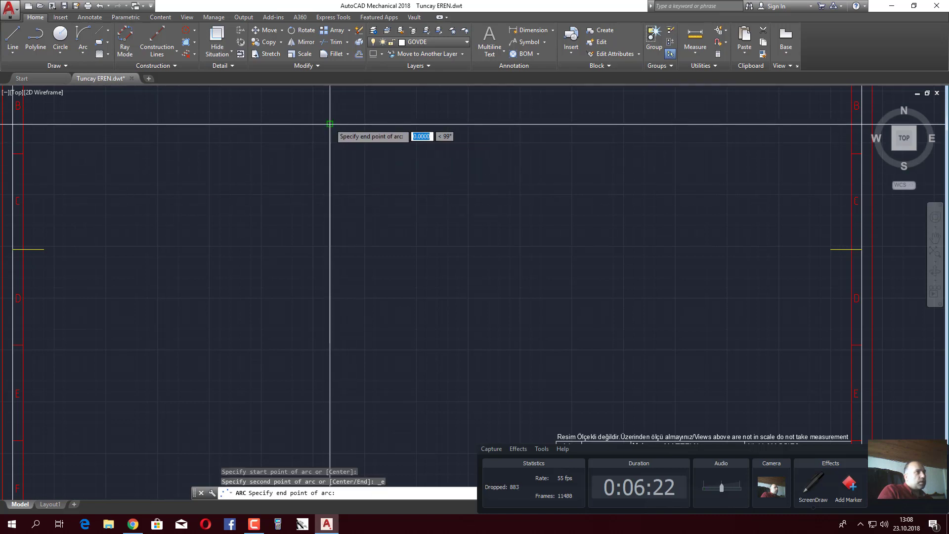
left_click(329, 342)
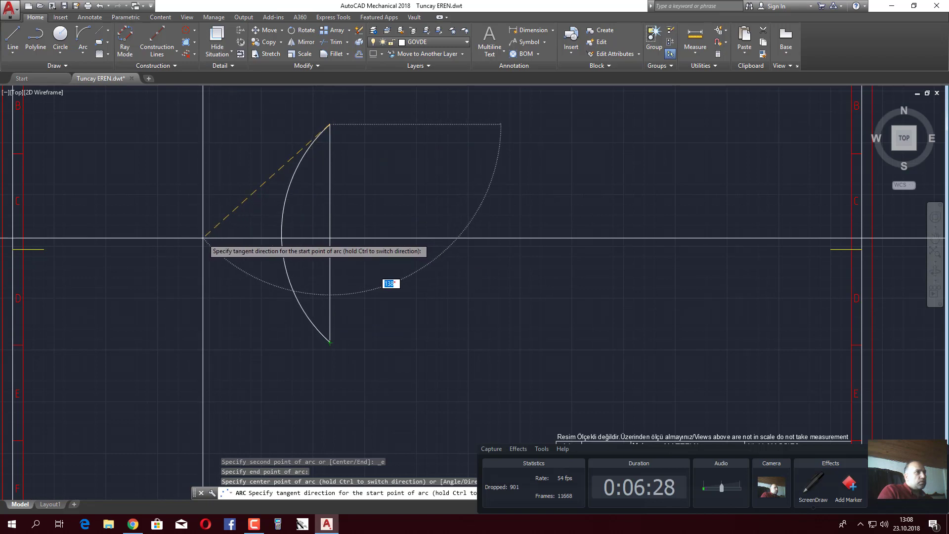
type("0")
key("Return")
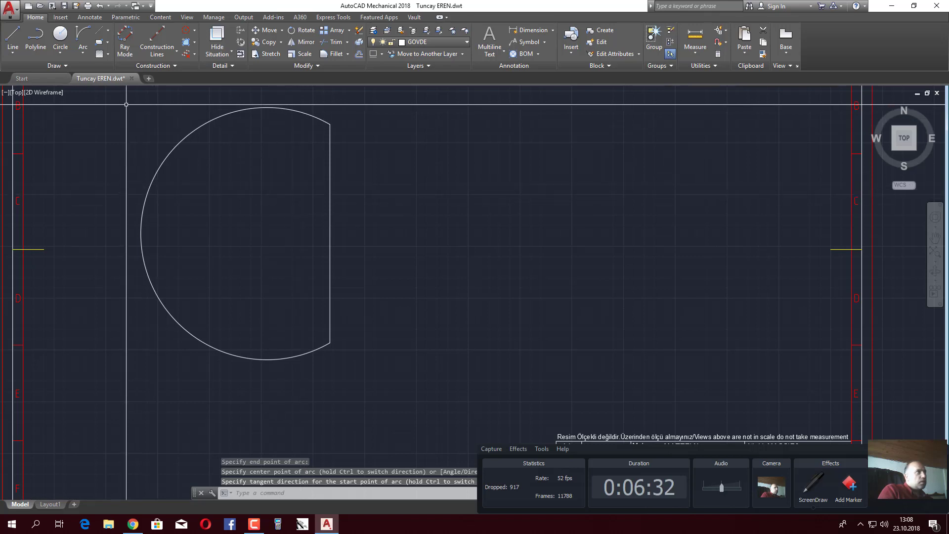
Step: Erase the large left-bulging arc, leaving only the vertical line
left_click(83, 51)
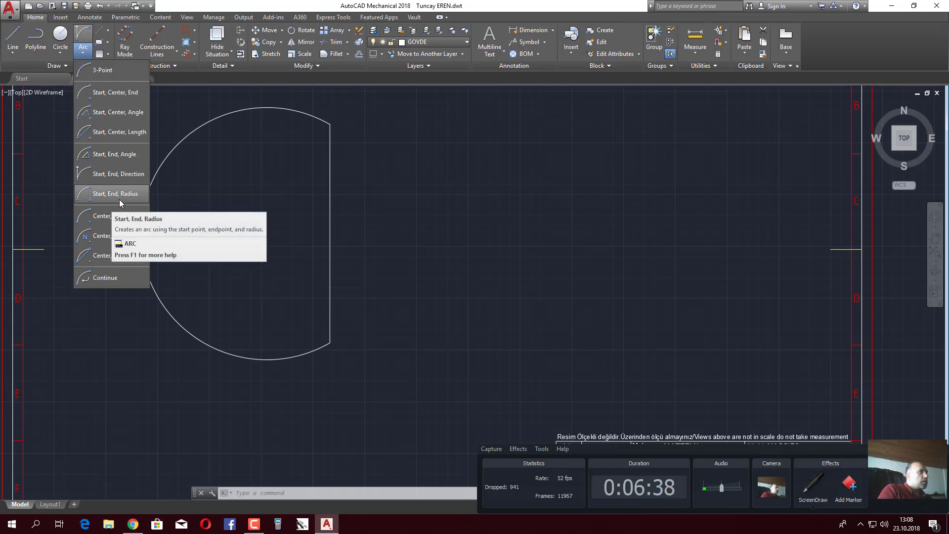
mouse_move(115, 194)
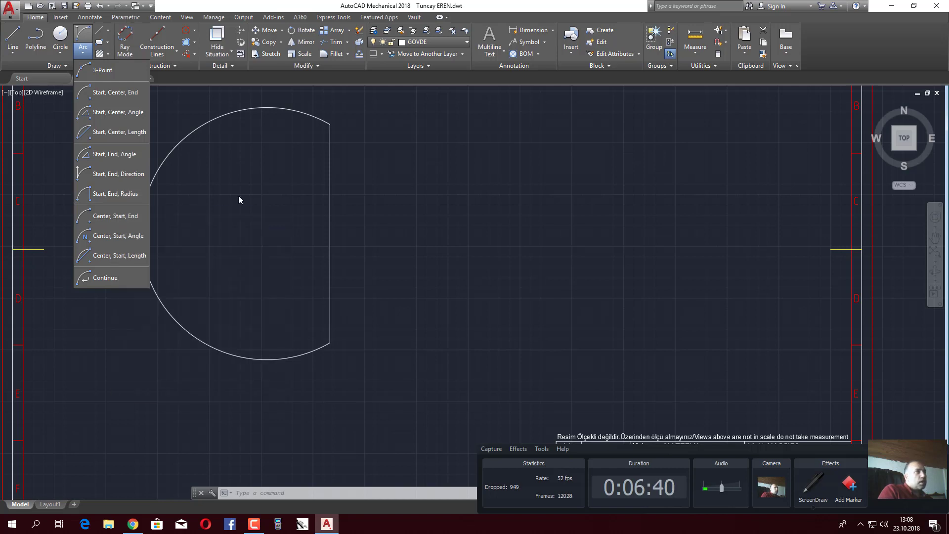
left_click(238, 194)
left_click(220, 117)
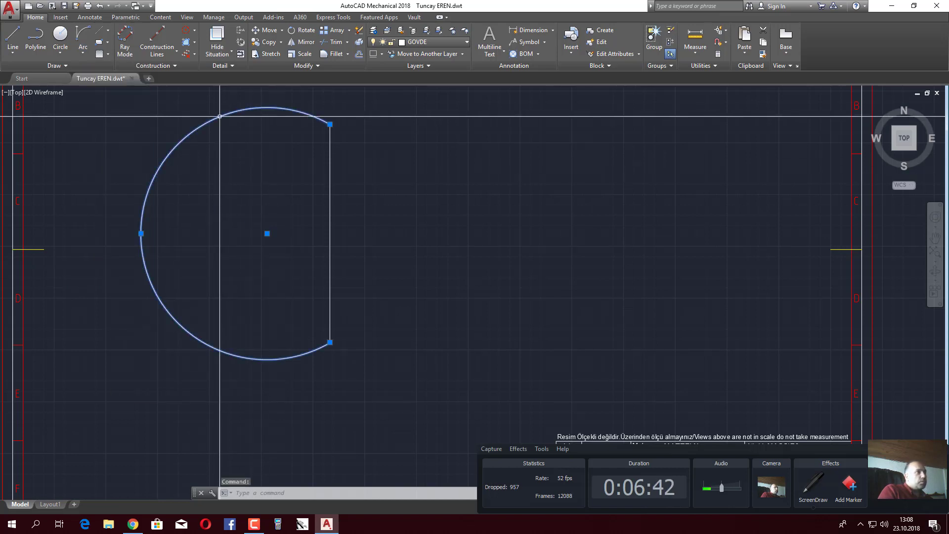
type("e")
key("Return")
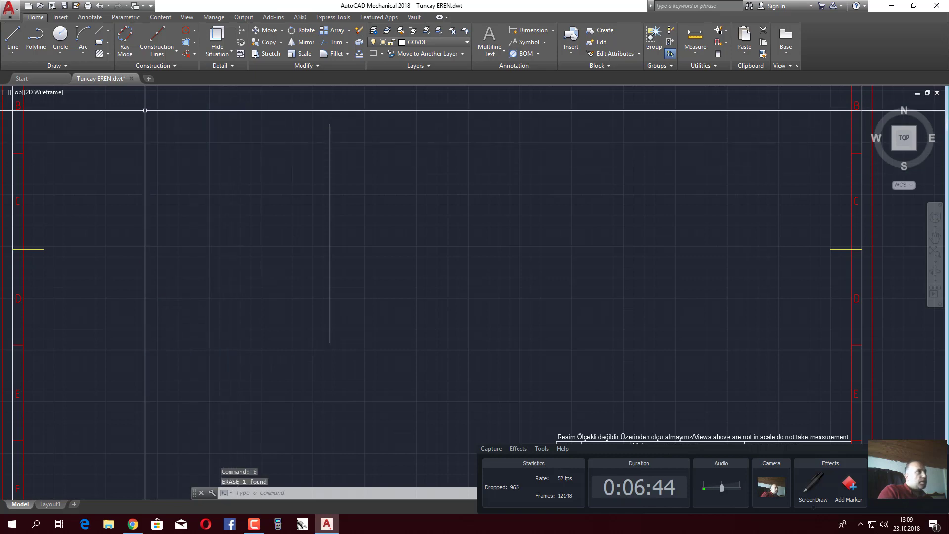
Step: Draw a right-bulging Start, End, Direction arc between the line's endpoints with a 20° start tangent
left_click(87, 52)
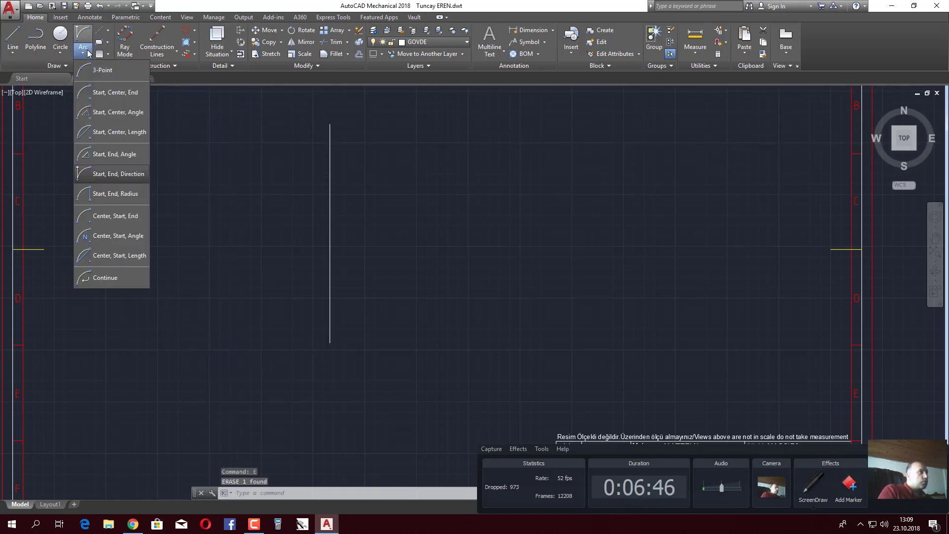
left_click(117, 174)
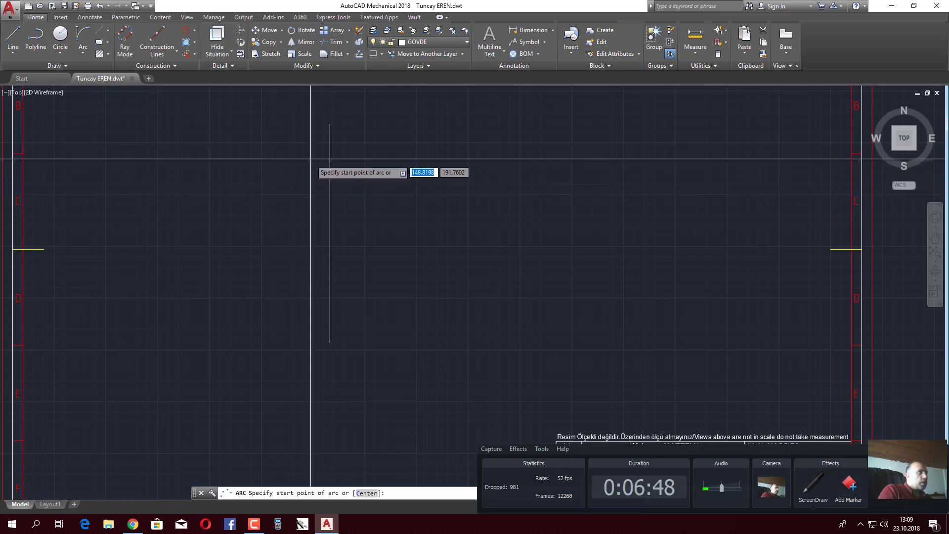
left_click(330, 124)
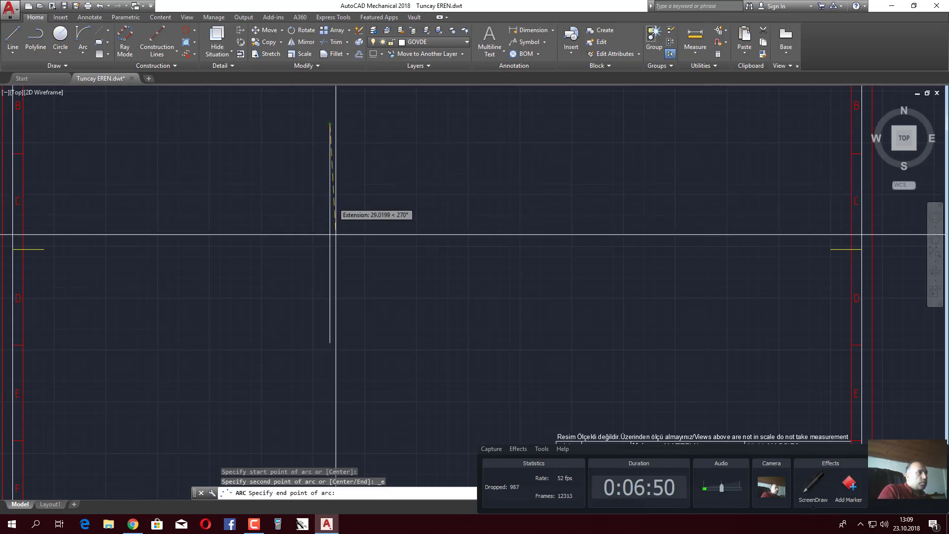
left_click(330, 342)
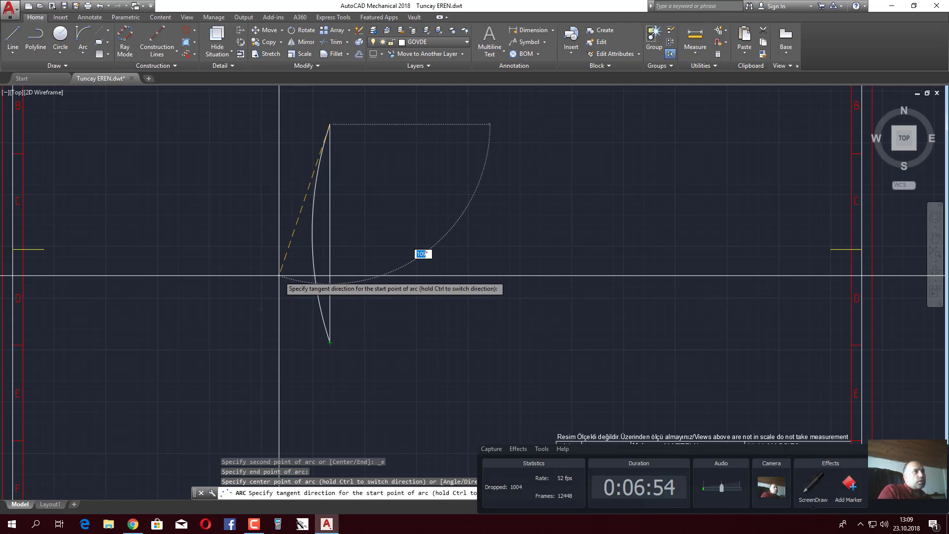
type("0")
key("Return")
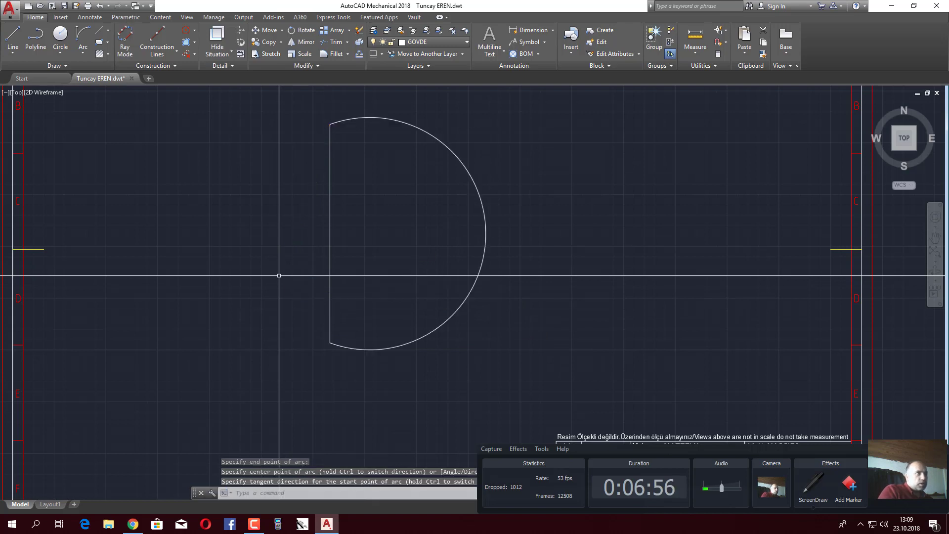
double_click(480, 195)
key("Escape")
key("Escape")
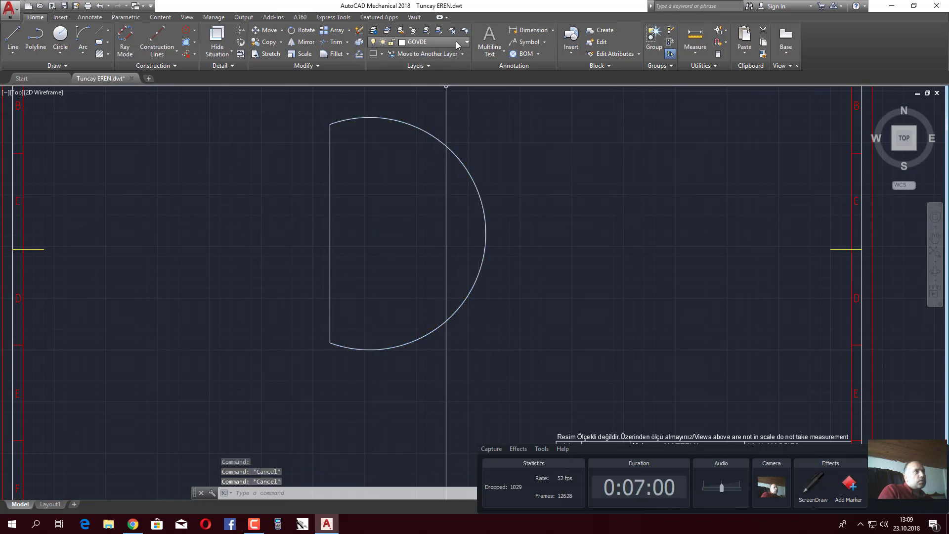
Step: Add an R56.1 radius dimension to the D-shaped arc's upper right
left_click(552, 31)
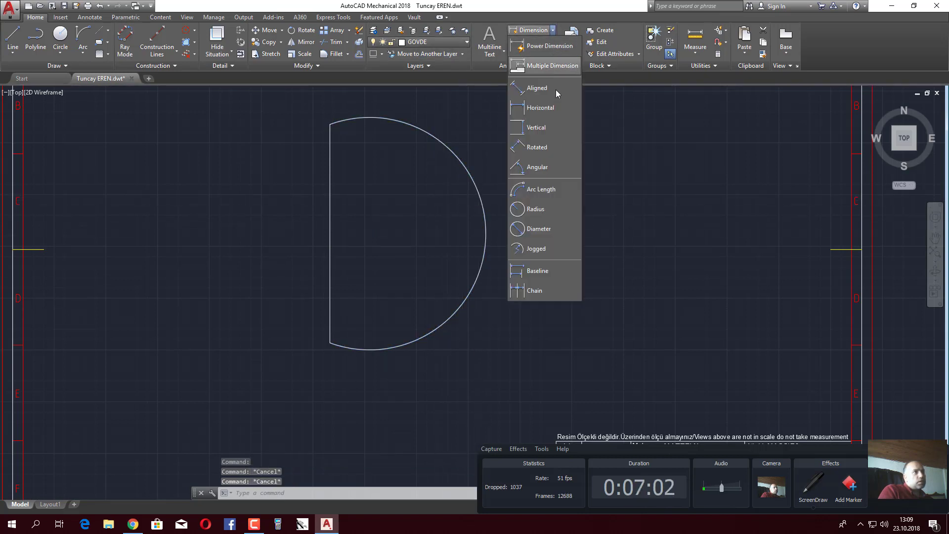
left_click(544, 210)
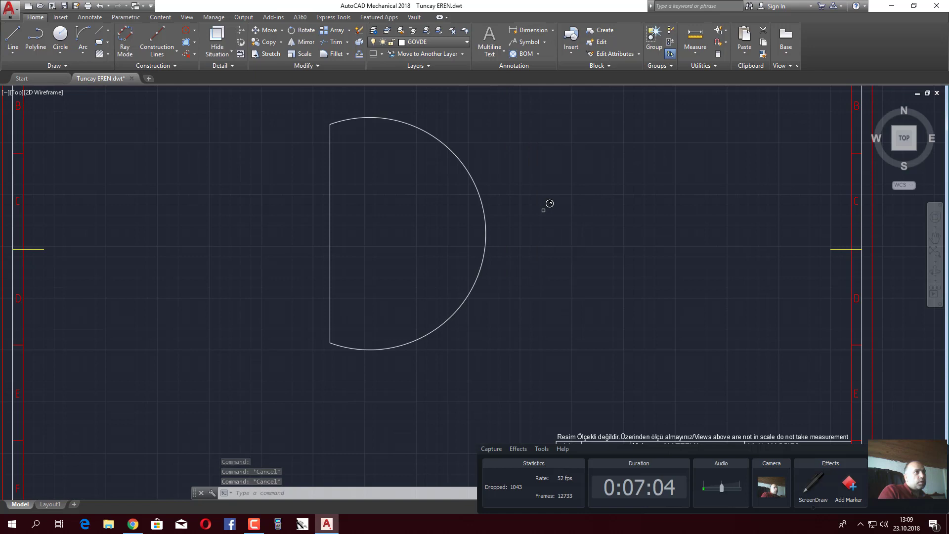
left_click(481, 196)
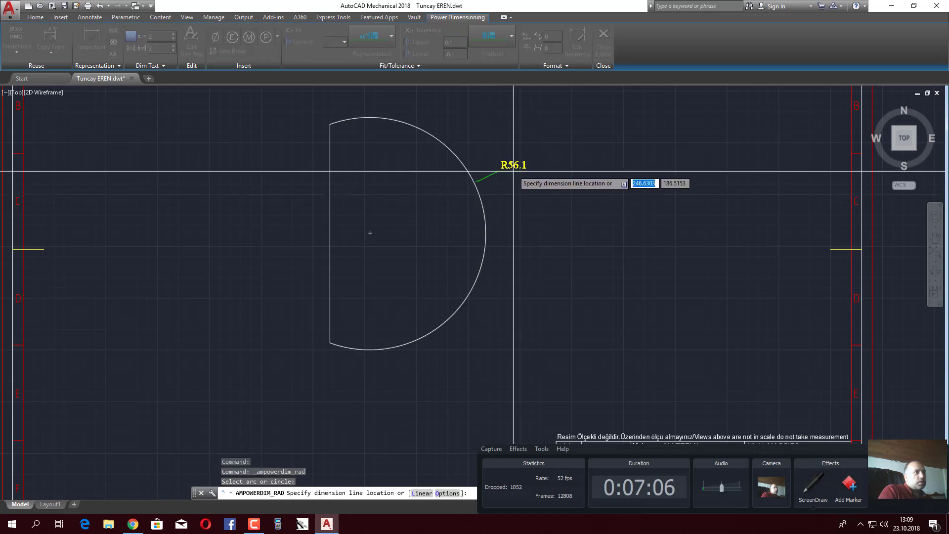
left_click(523, 179)
key("Escape")
key("Escape")
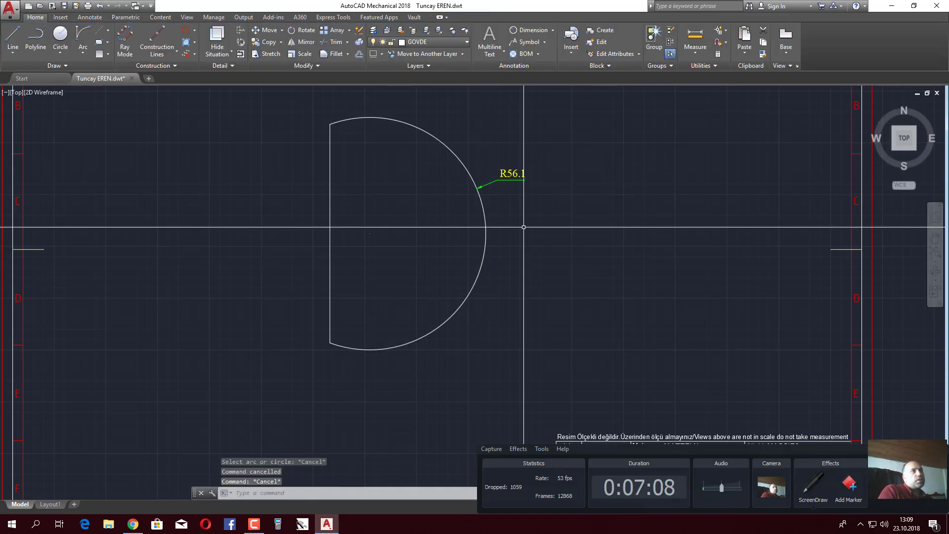
Step: Erase the R56.1 radius dimension, keeping the arc and line
scroll(498, 148, "up", 4)
scroll(500, 183, "down", 4)
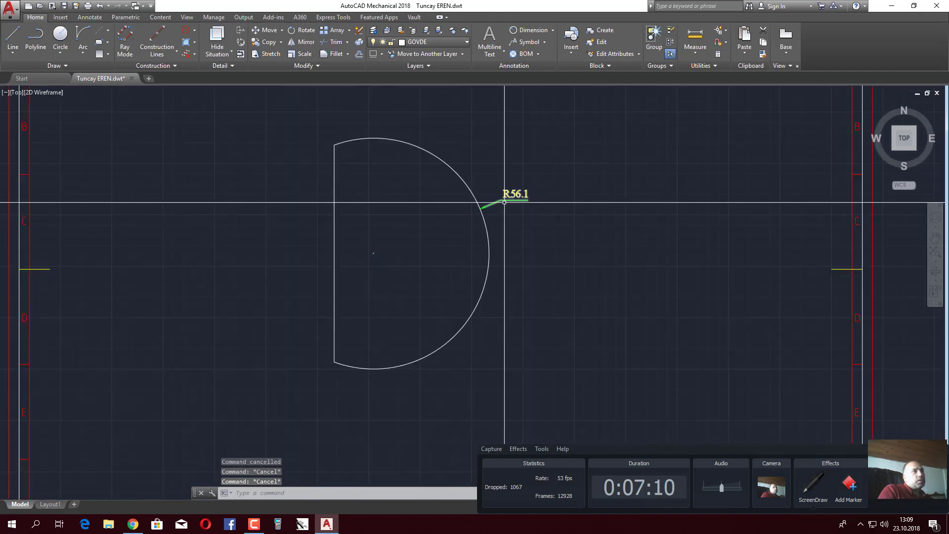
left_click(532, 222)
left_click(440, 174)
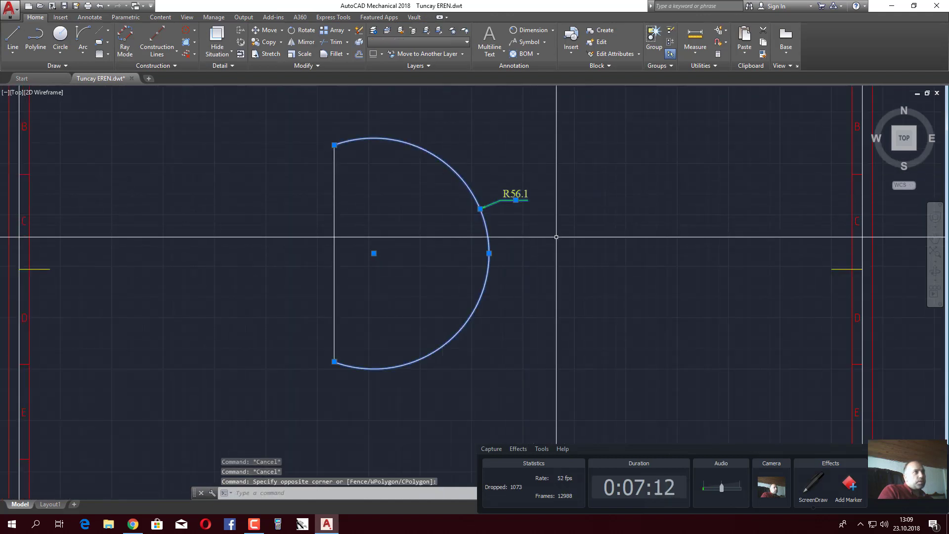
left_click(487, 232, "shift")
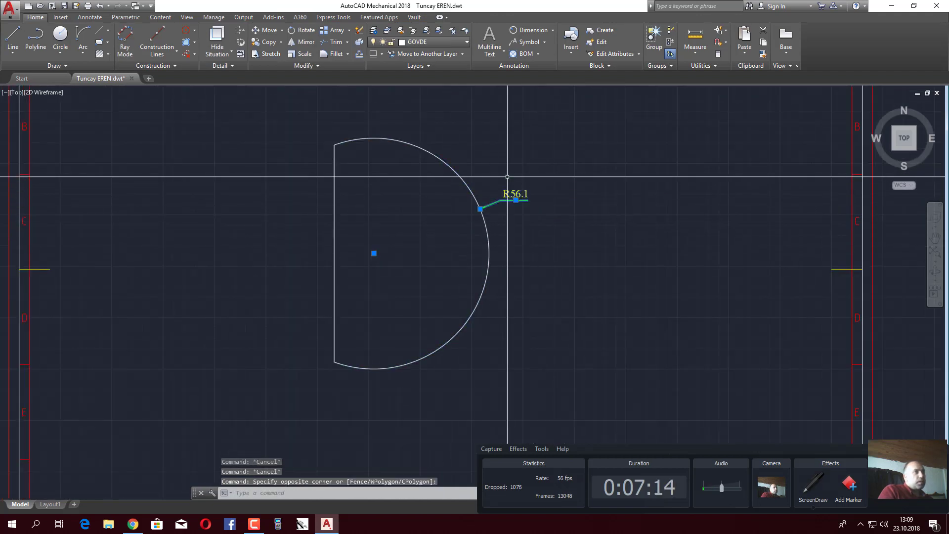
type("e")
key("Return")
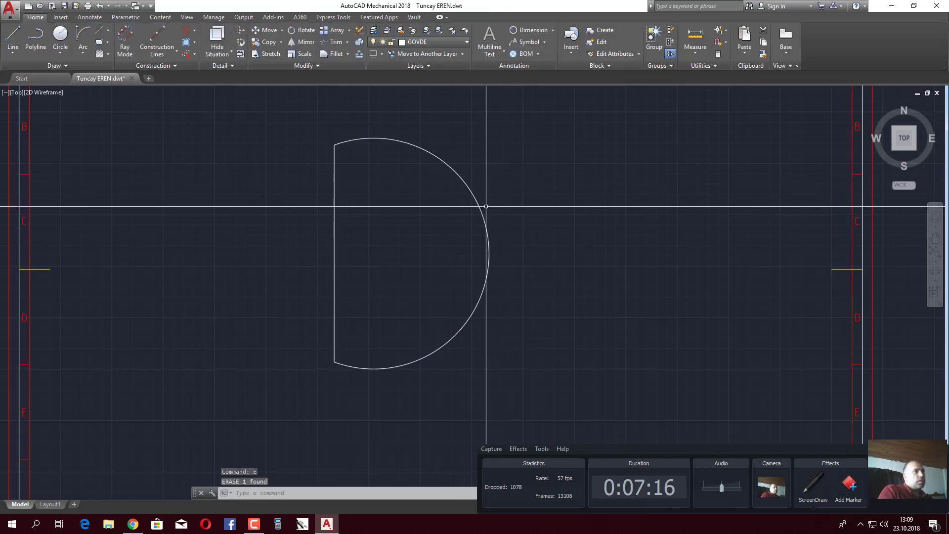
double_click(480, 201)
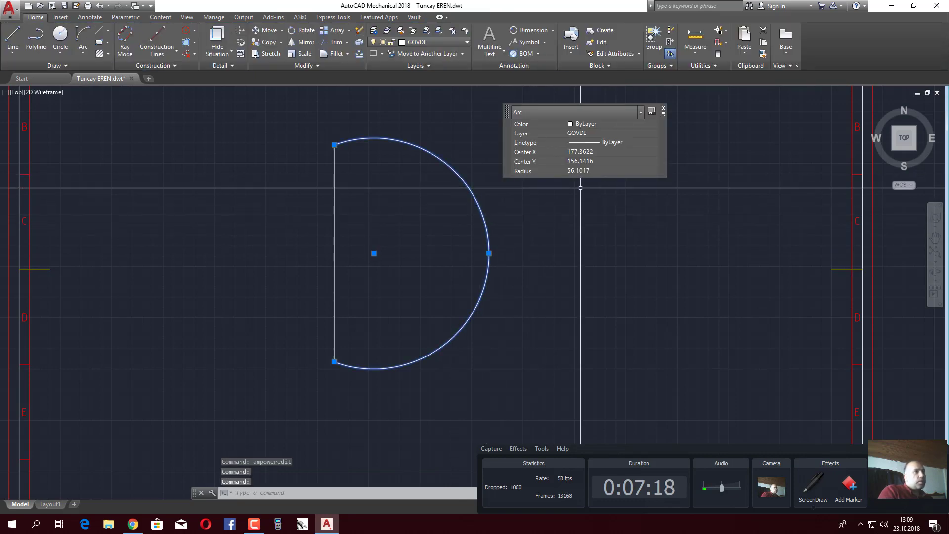
left_click(603, 172)
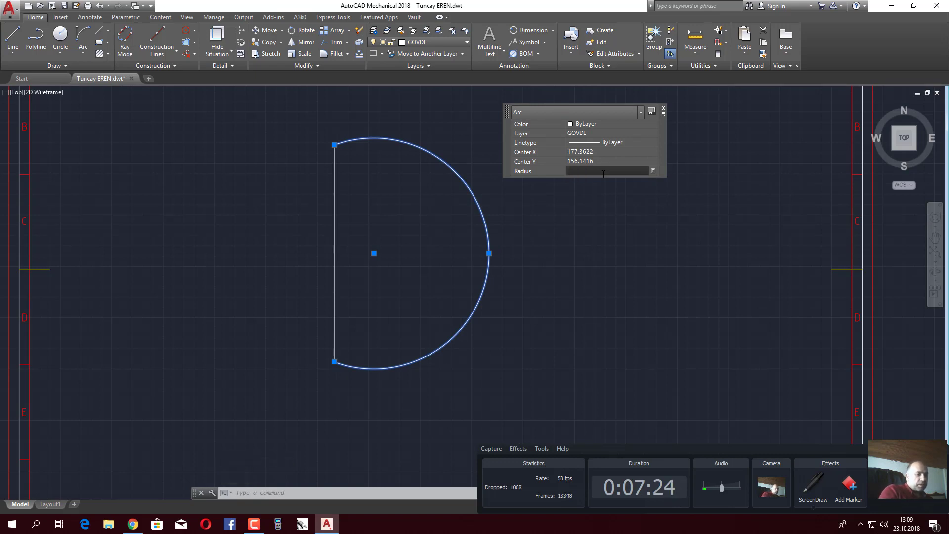
type("18")
key("Return")
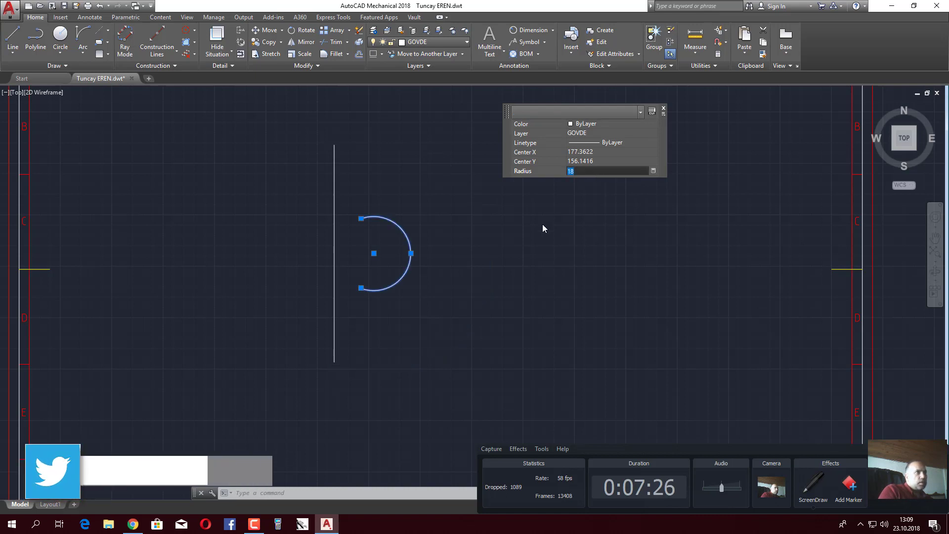
left_click(545, 260)
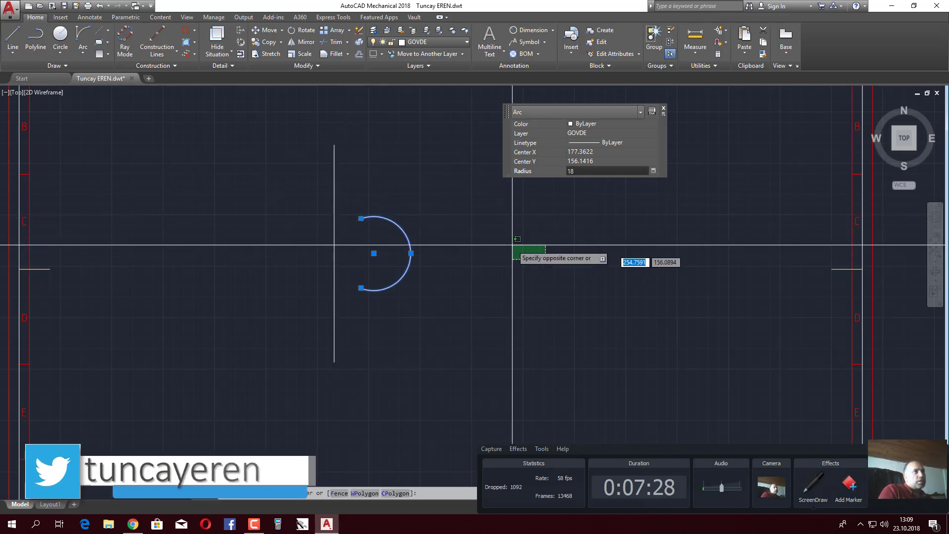
key("Escape")
key("Escape")
left_click(390, 229)
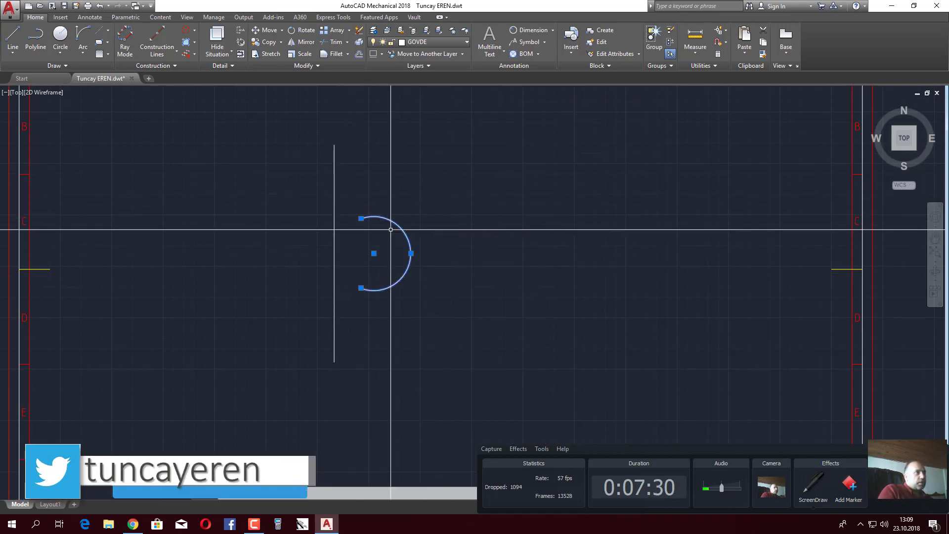
type("e")
key("Return")
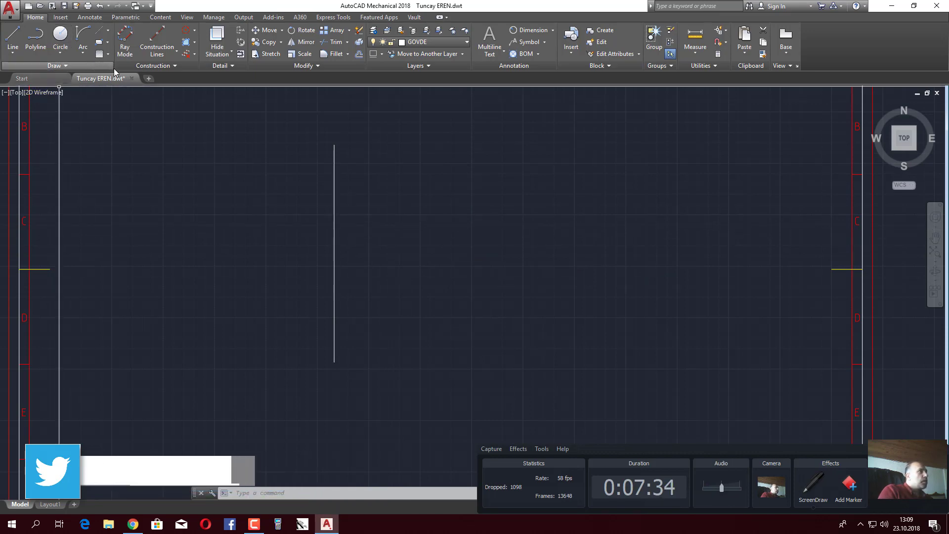
Step: Draw a Start, End, Radius arc from the line's middle to its top endpoint
left_click(83, 55)
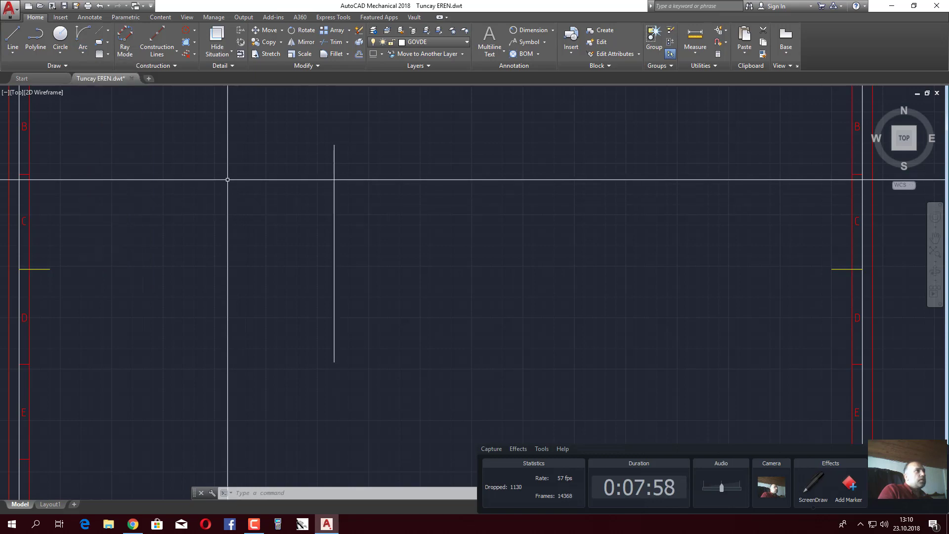
left_click(82, 57)
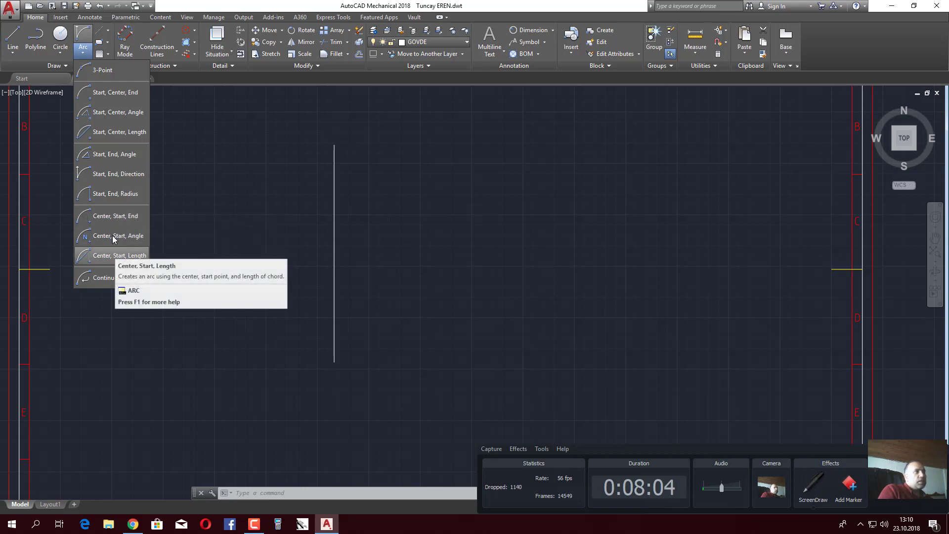
left_click(115, 193)
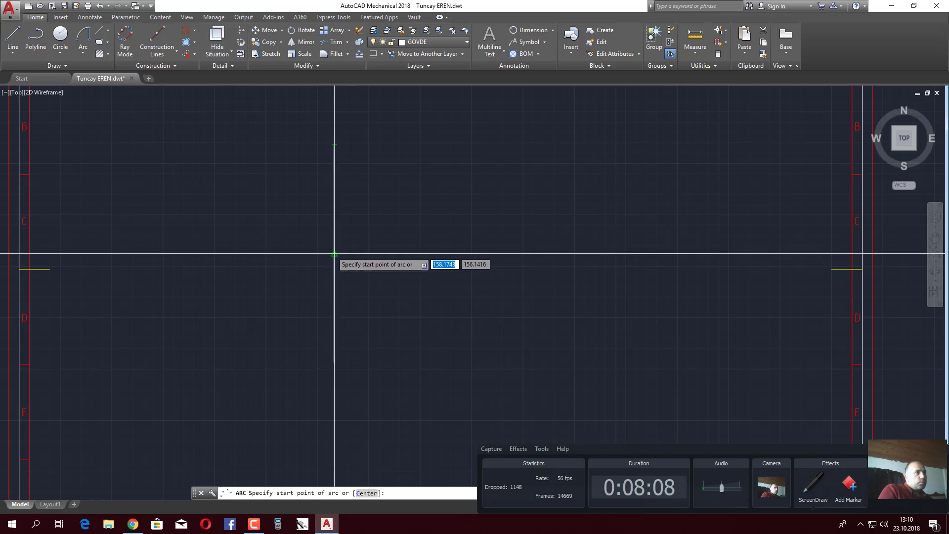
left_click(333, 252)
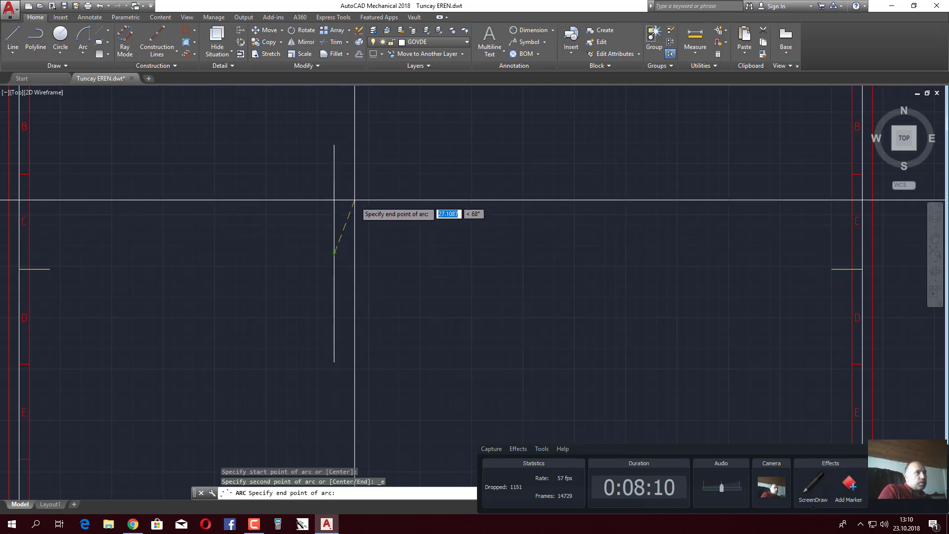
left_click(334, 145)
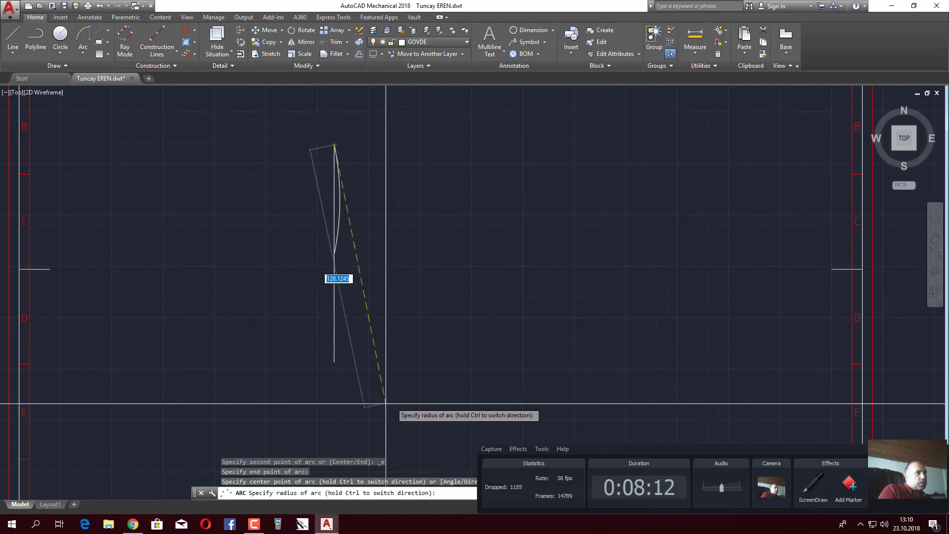
left_click(329, 355)
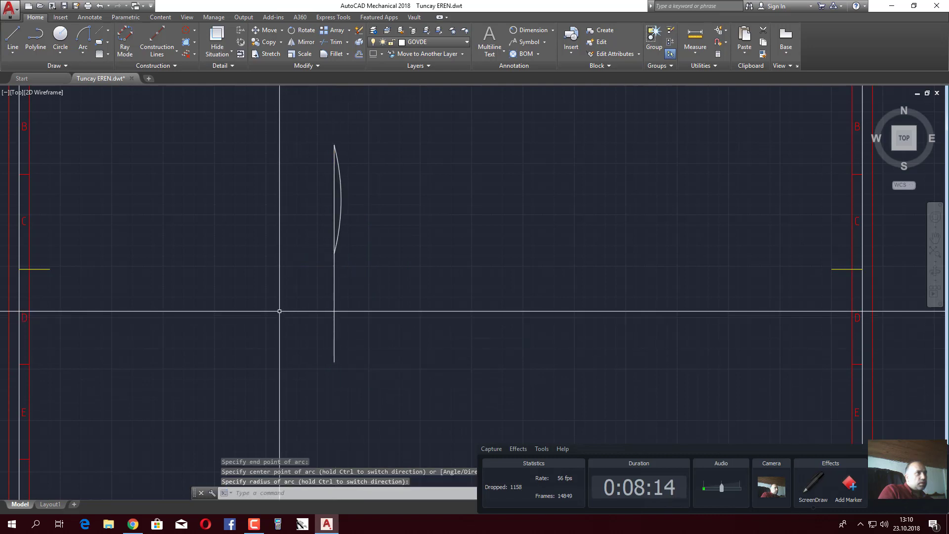
Step: Clear a stray selection and select the new start–end–radius arc
scroll(339, 203, "up", 4)
left_click(339, 194)
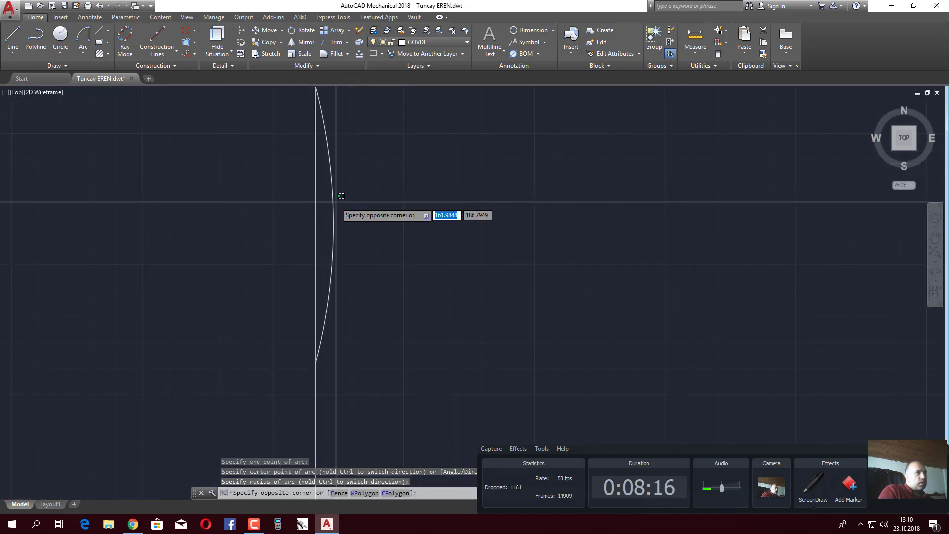
left_click(336, 198)
key("Escape")
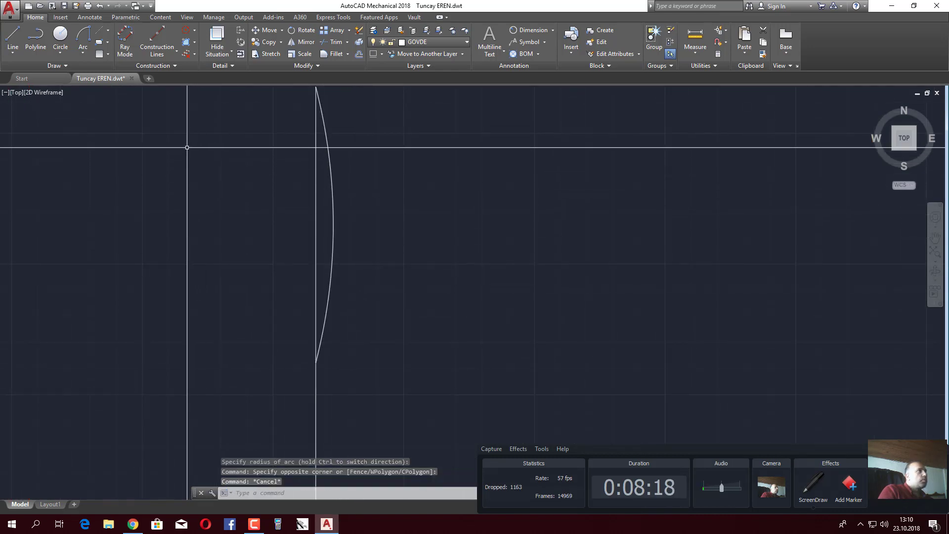
left_click(83, 57)
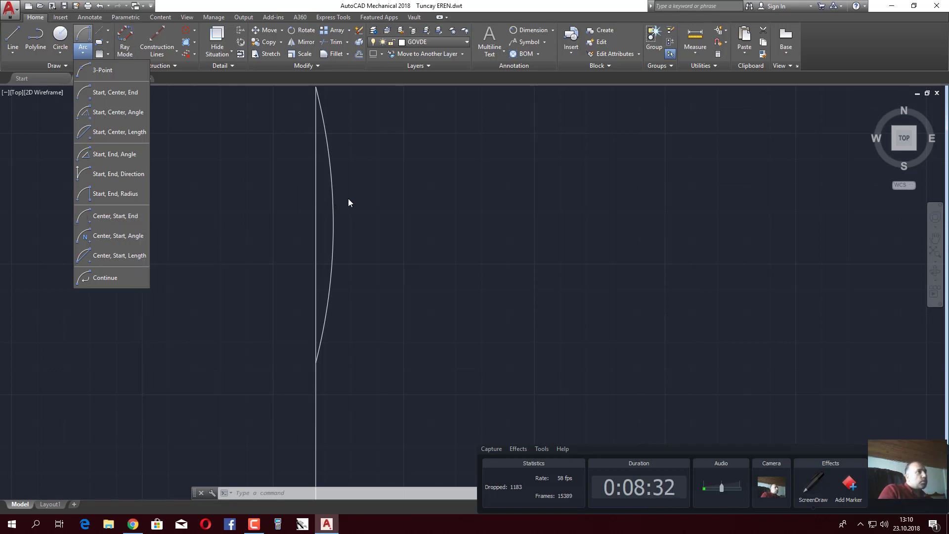
left_click(333, 197)
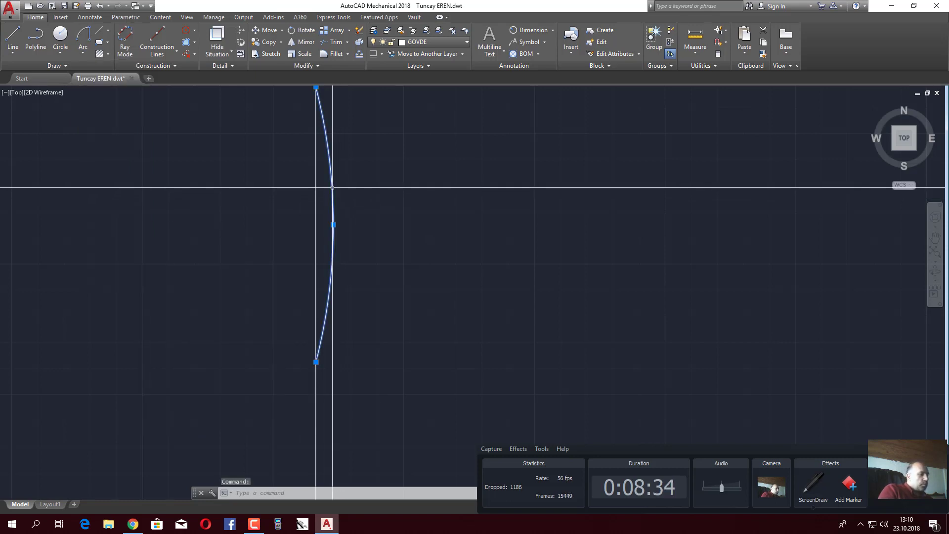
Step: Erase the selected start–end–radius arc with E
key("e")
key("Return")
scroll(328, 186, "down", 3)
scroll(371, 211, "down", 2)
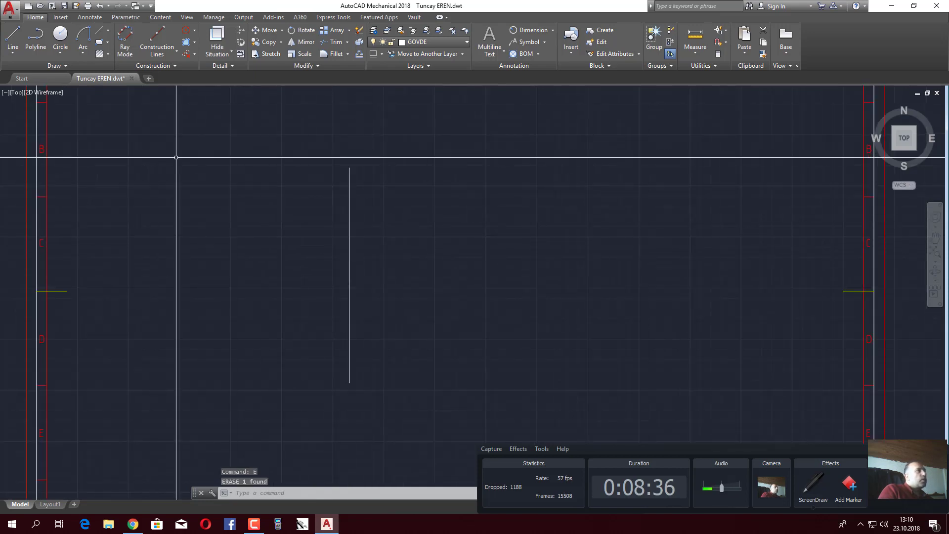
Step: Open and close the Arc drawing methods list several times
left_click(83, 51)
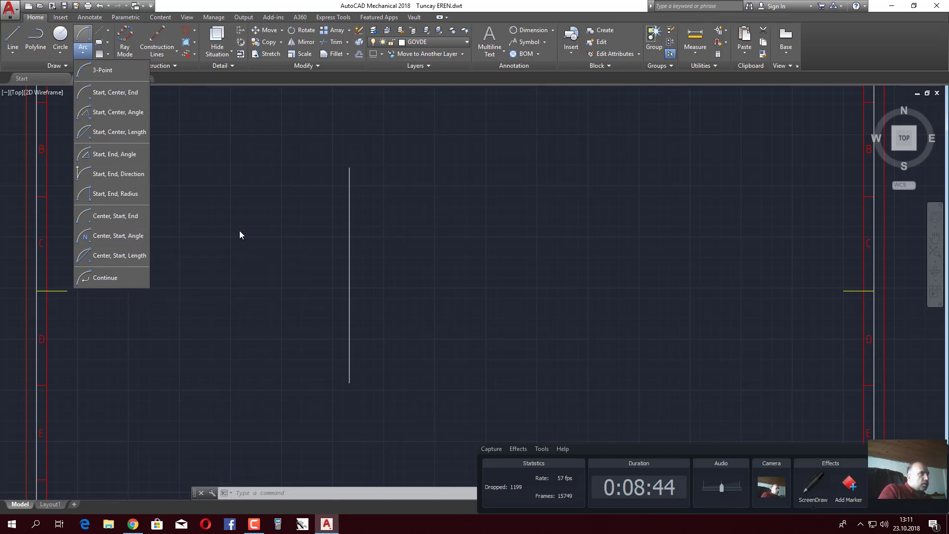
left_click(820, 499)
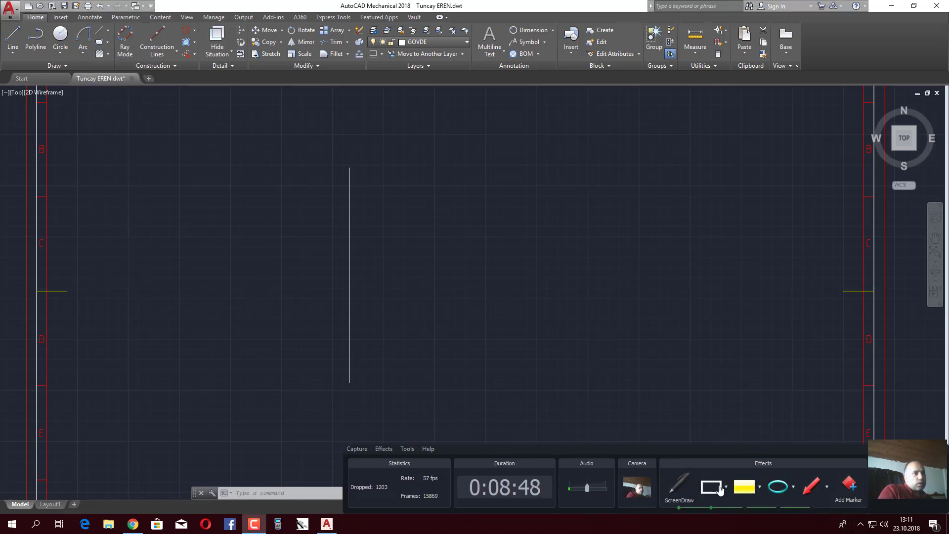
left_click(720, 490)
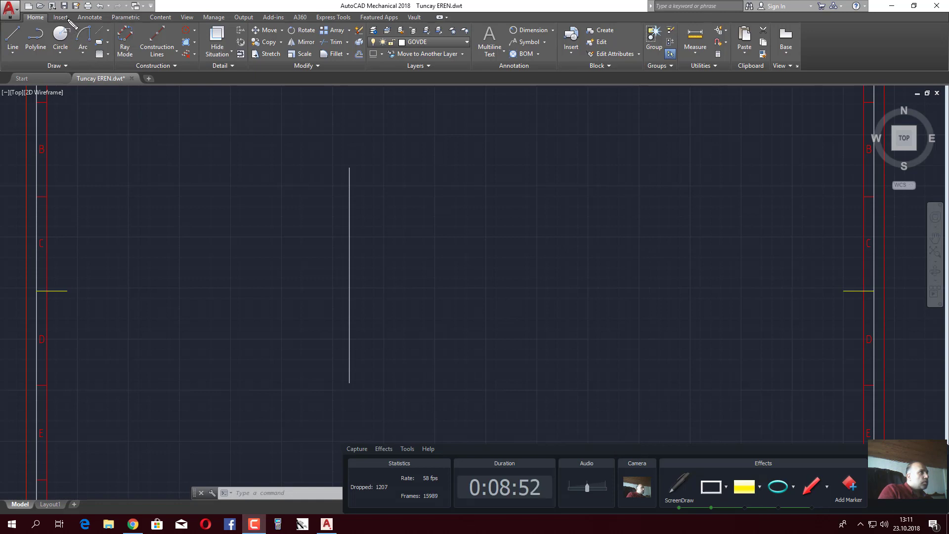
left_click_drag(68, 19, 98, 80)
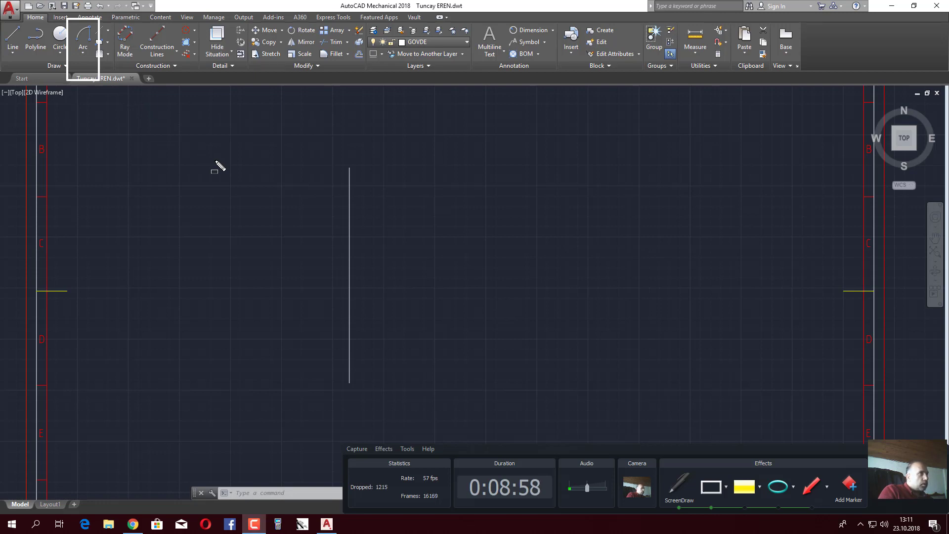
left_click(680, 487)
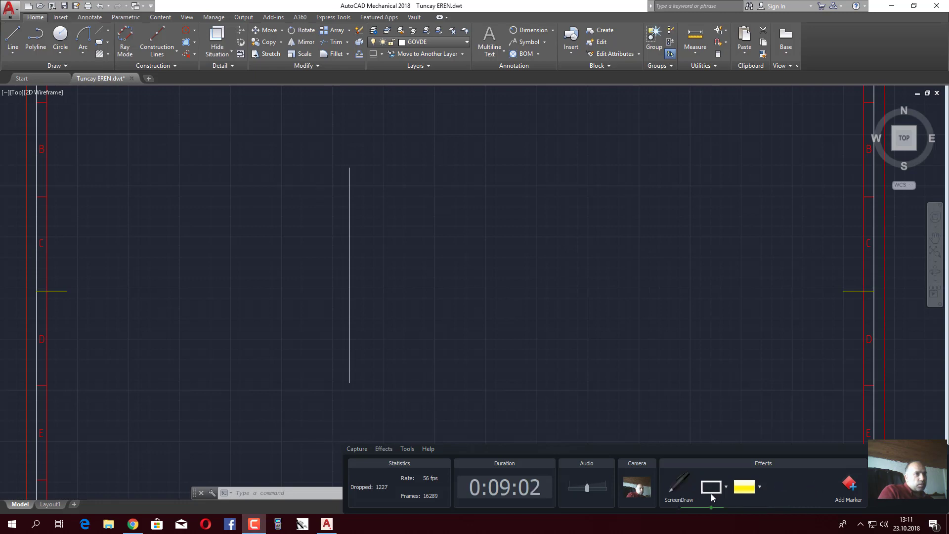
left_click(84, 55)
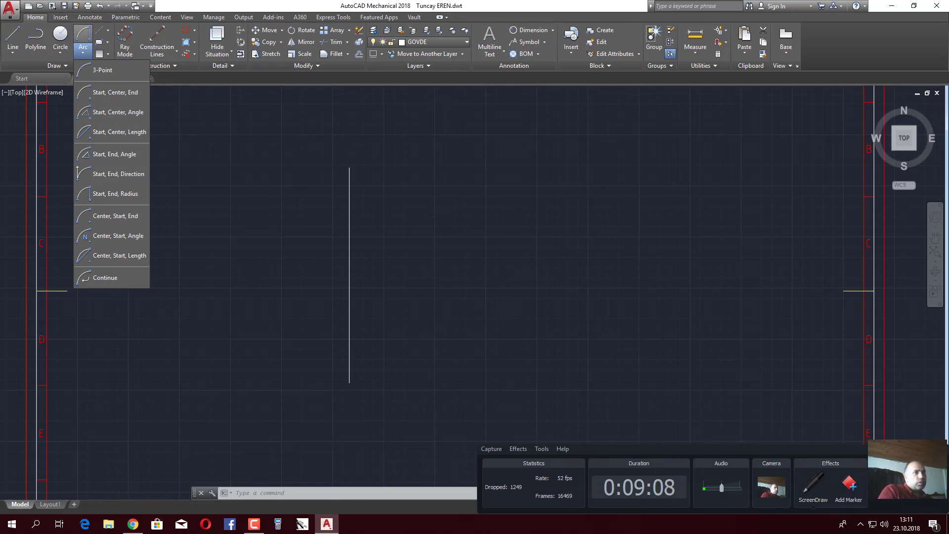
left_click(808, 491)
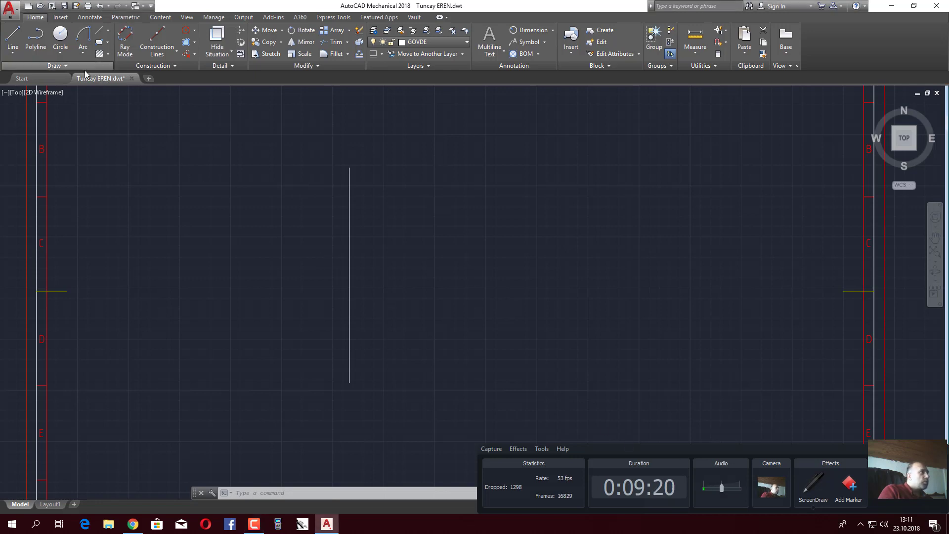
left_click(82, 55)
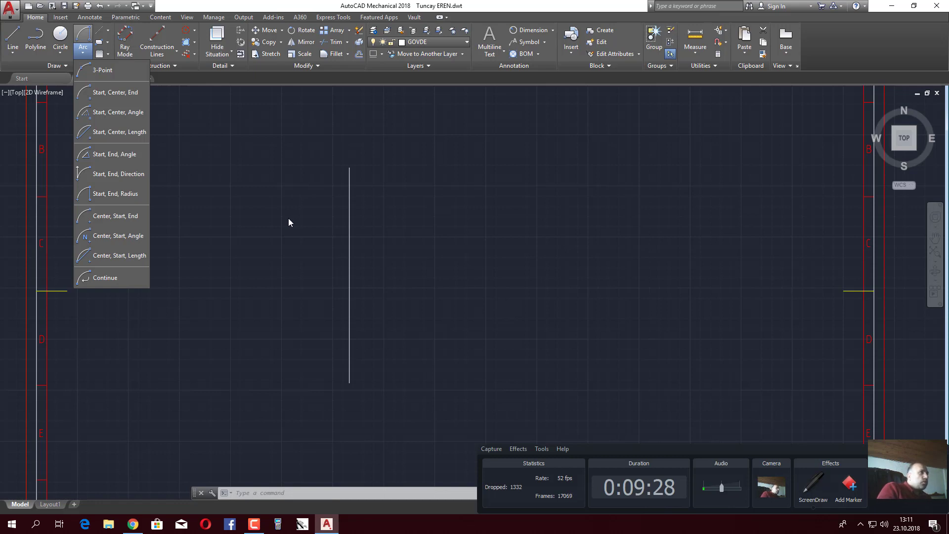
Step: Relocate the vertical line up and to the left using its midpoint grip
left_click(294, 204)
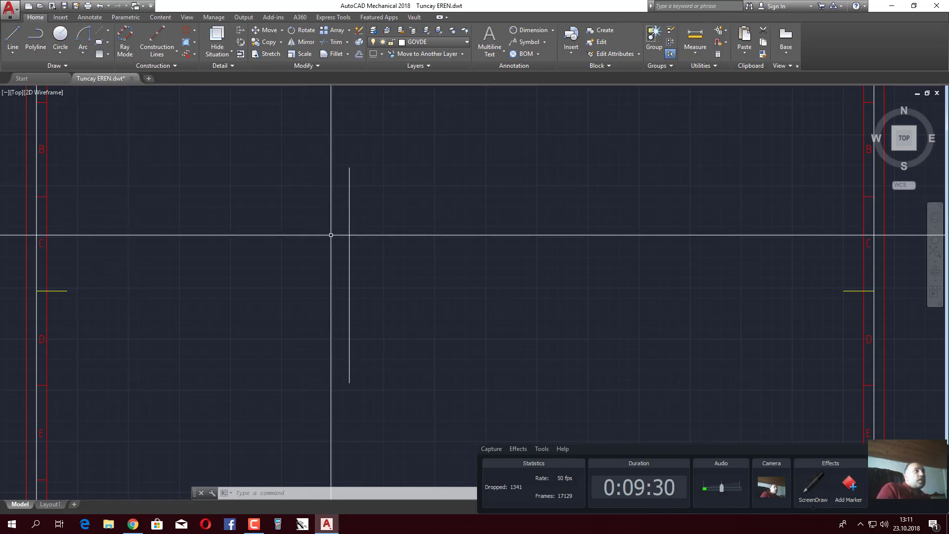
middle_click_drag(389, 280, 367, 267)
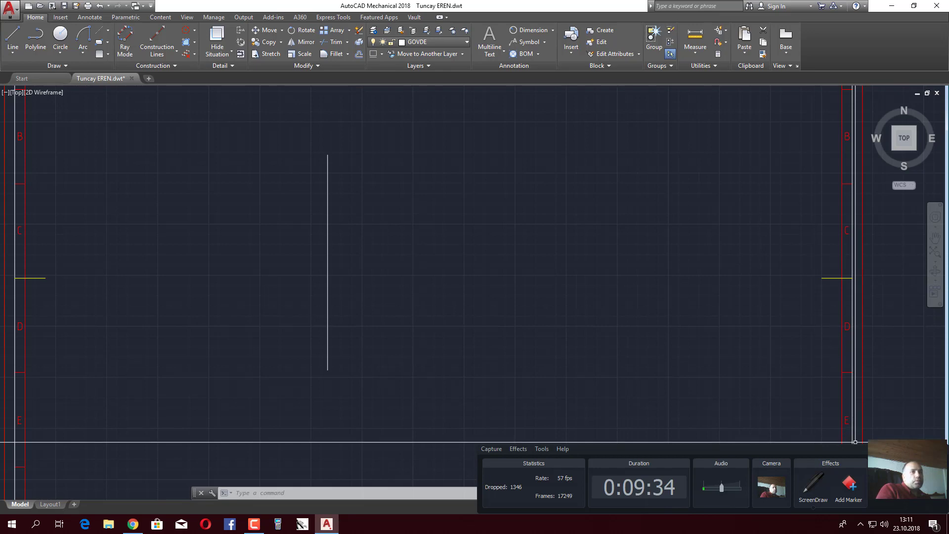
scroll(483, 324, "down", 2)
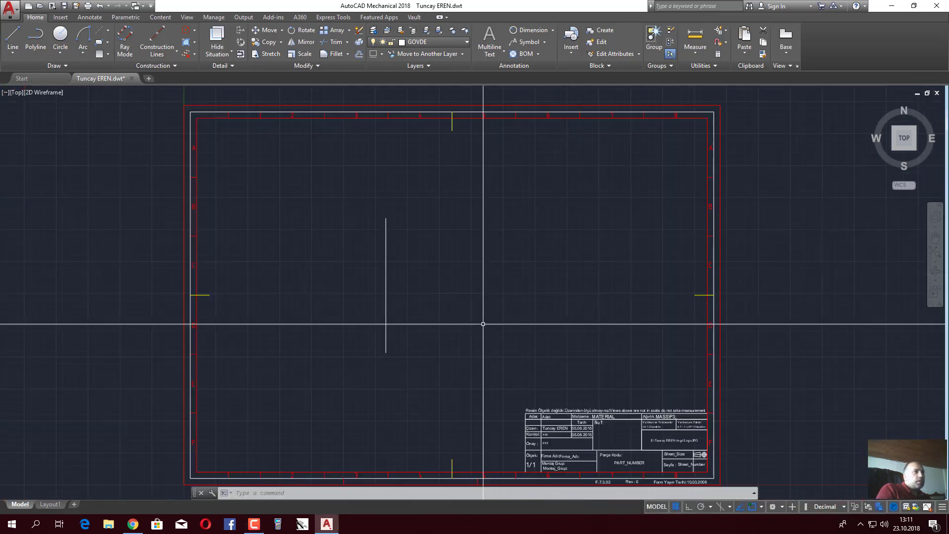
scroll(398, 271, "up", 2)
scroll(410, 282, "up", 1)
left_click(461, 296)
left_click(346, 297)
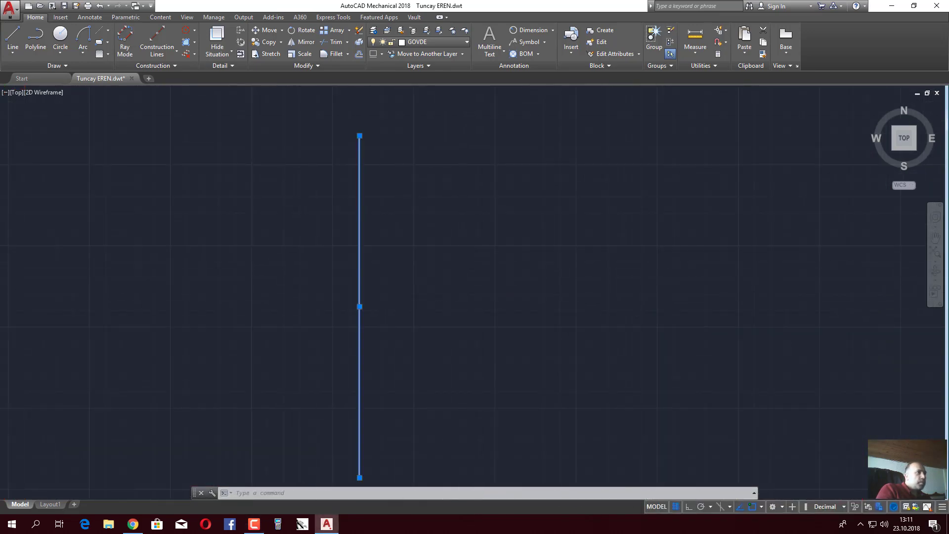
scroll(485, 322, "down", 2)
left_click(406, 312)
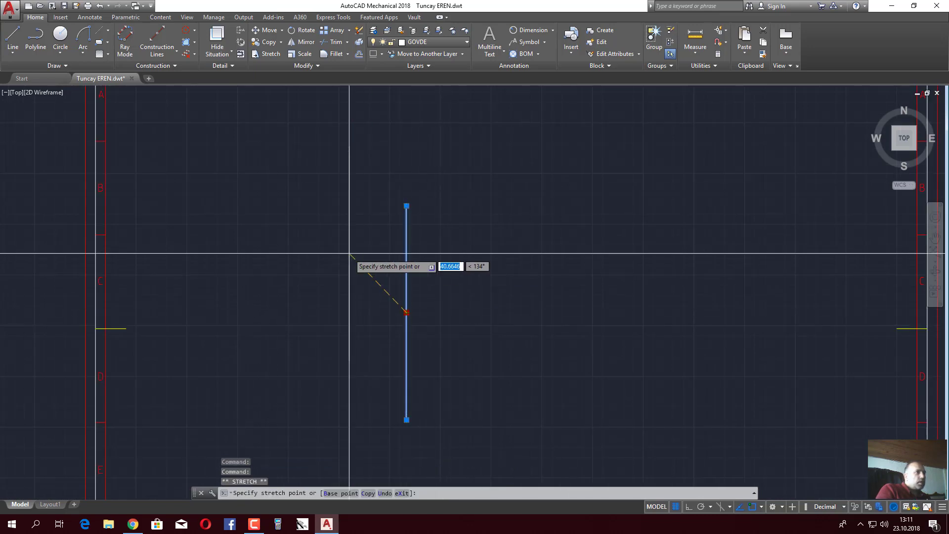
left_click(350, 254)
key("Escape")
key("Escape")
key("Escape")
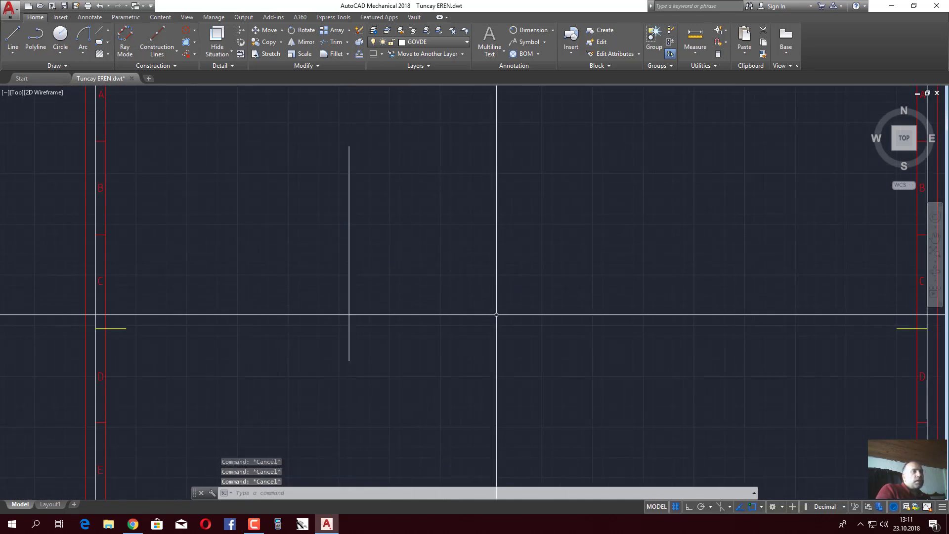
Step: Pan and zoom around the drawing frame to review the repositioned line
scroll(501, 309, "down", 3)
scroll(431, 278, "up", 3)
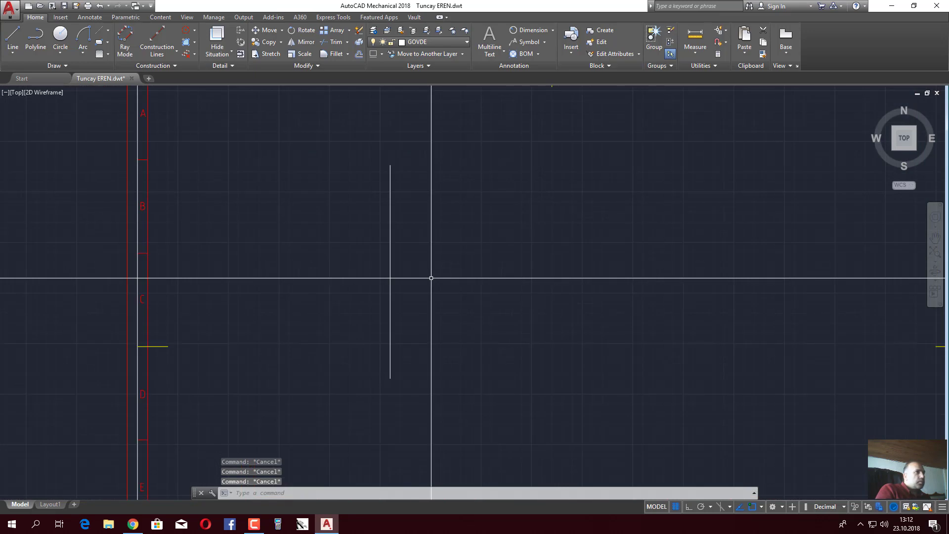
scroll(431, 279, "down", 2)
middle_click_drag(462, 290, 445, 254)
scroll(404, 224, "up", 4)
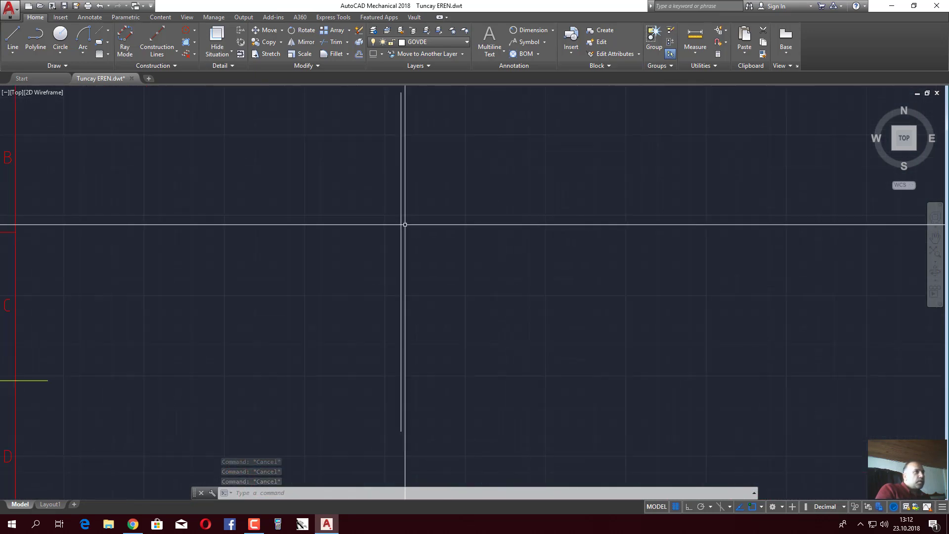
scroll(445, 219, "down", 4)
mouse_move(506, 216)
middle_mouse_down()
mouse_move(416, 261)
mouse_move(428, 246)
mouse_move(422, 235)
middle_mouse_up()
scroll(421, 277, "up", 3)
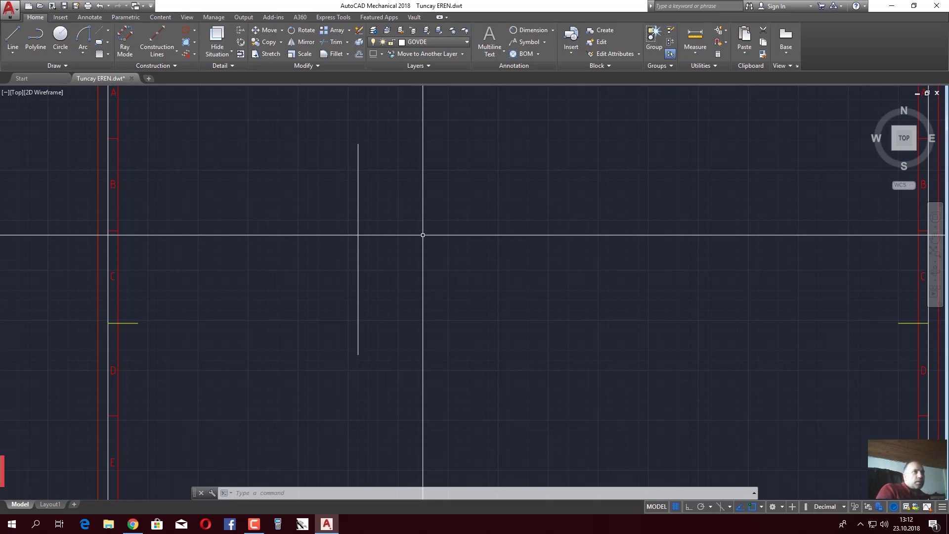
scroll(423, 235, "down", 4)
scroll(424, 213, "up", 4)
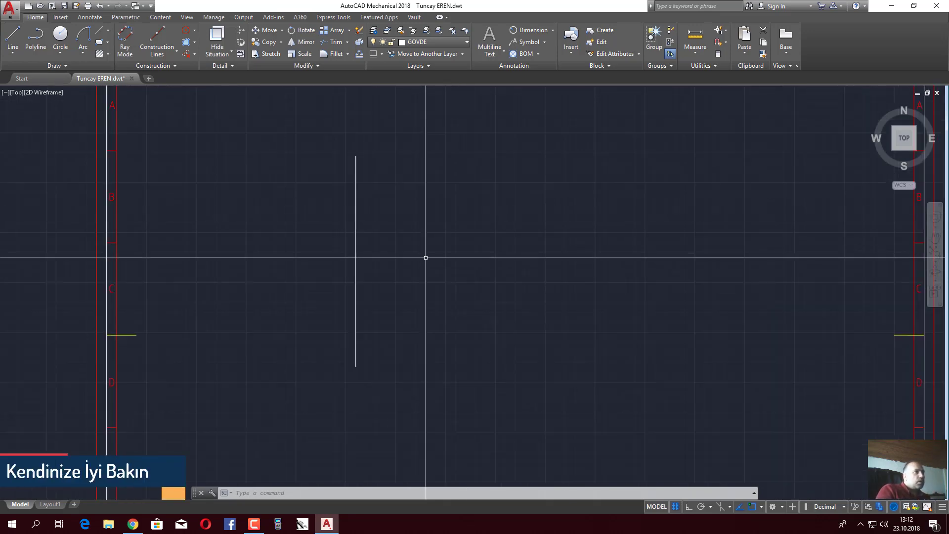